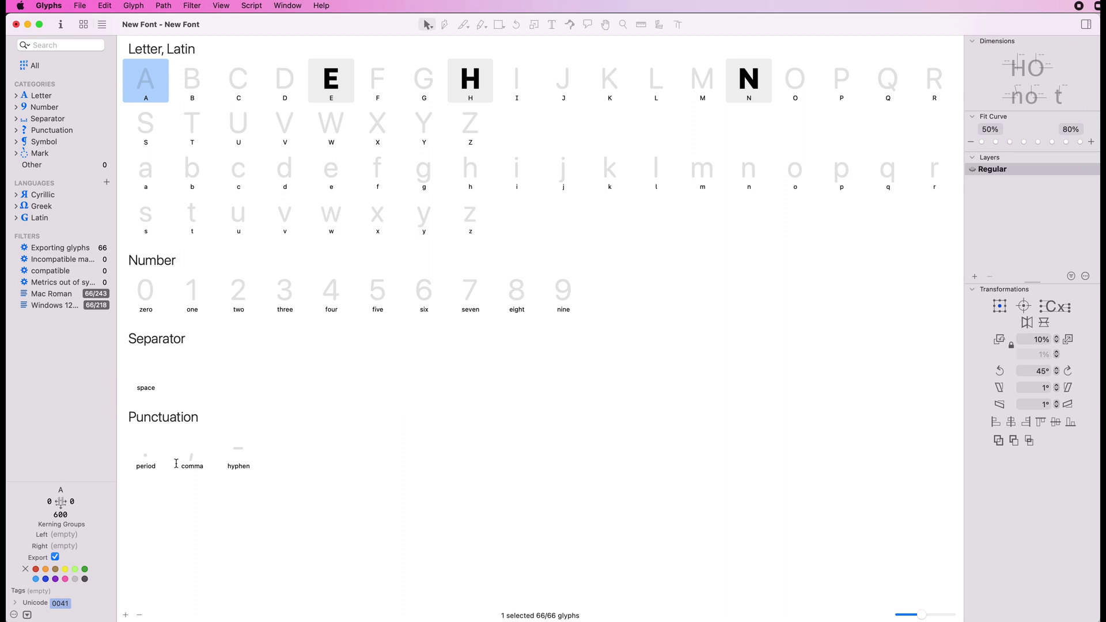
# Add a new empty glyph and rename it from newGlyph to _corner.ink
pyautogui.click(126, 615)
pyautogui.click(156, 545)
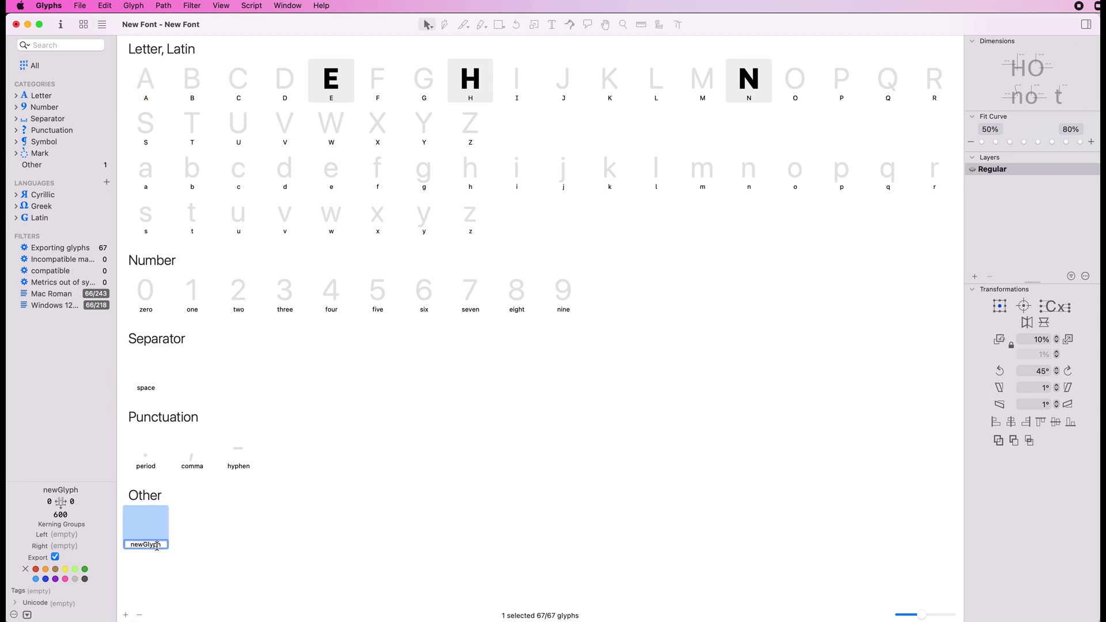
pyautogui.doubleClick(157, 545)
pyautogui.press('BackSpace')
pyautogui.write('_corner.ink')
# Confirm the _corner.ink name and open it for editing with the letter H beside it
pyautogui.press('Return')
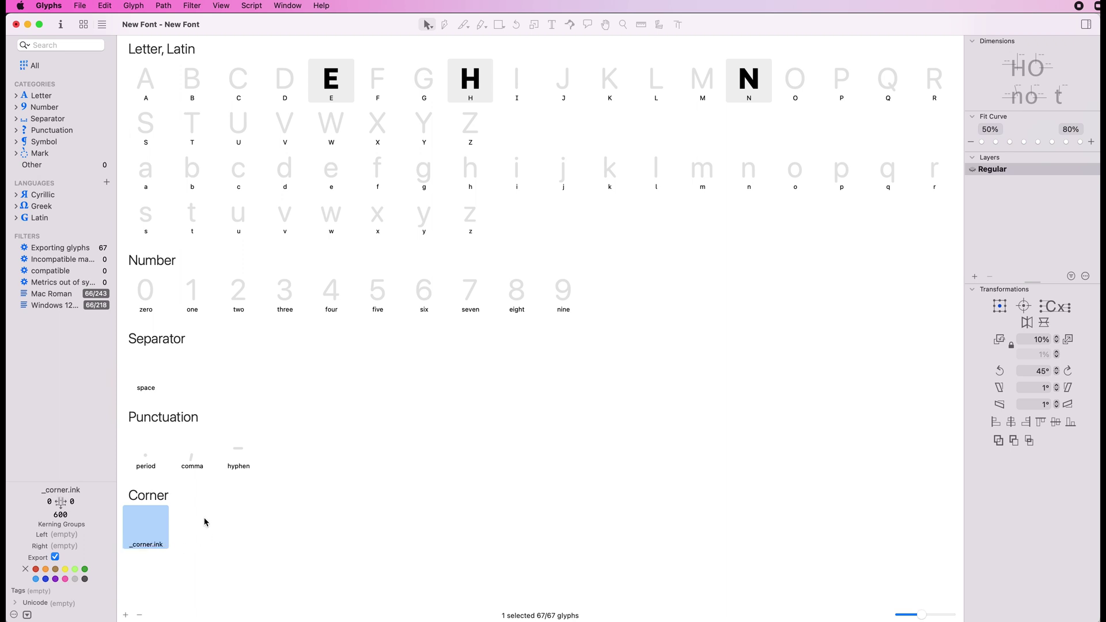
pyautogui.doubleClick(154, 526)
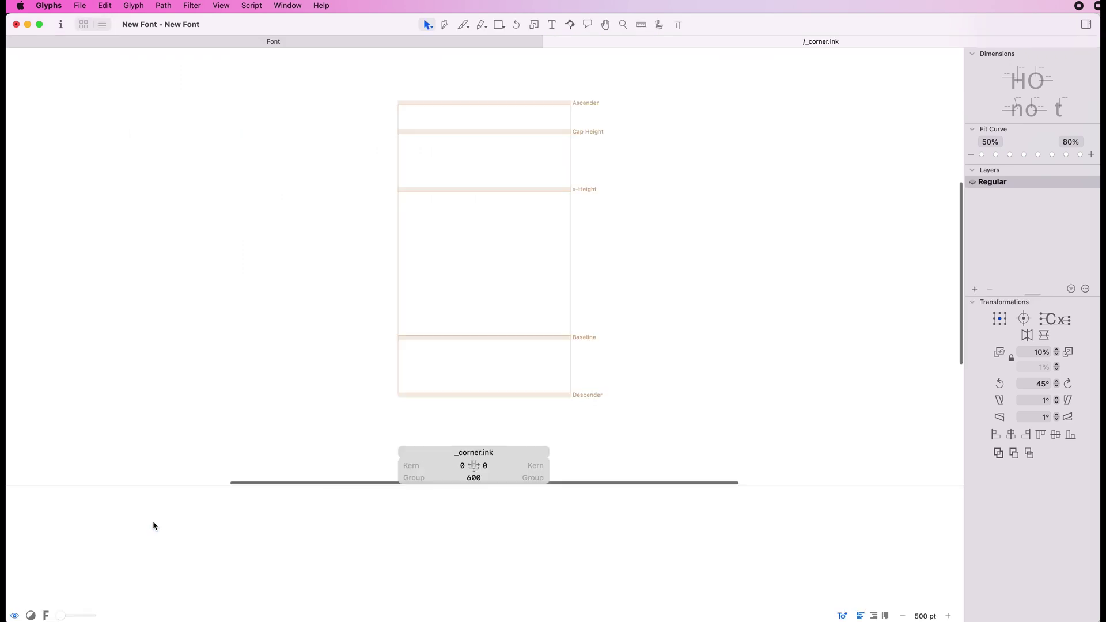
pyautogui.write('t')
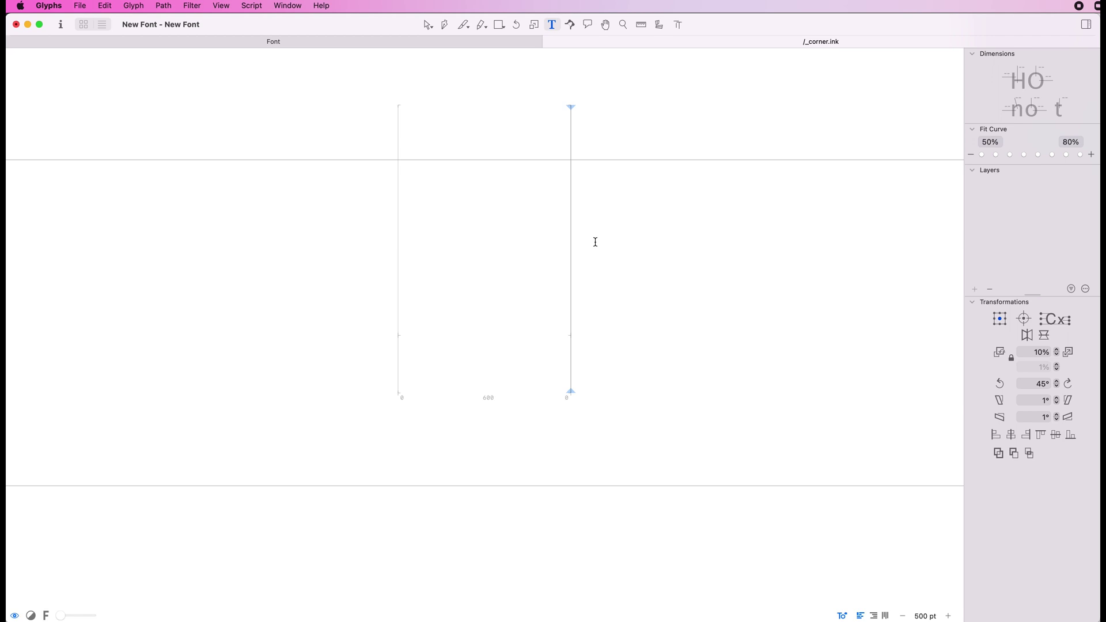
pyautogui.write('H')
pyautogui.click(457, 232)
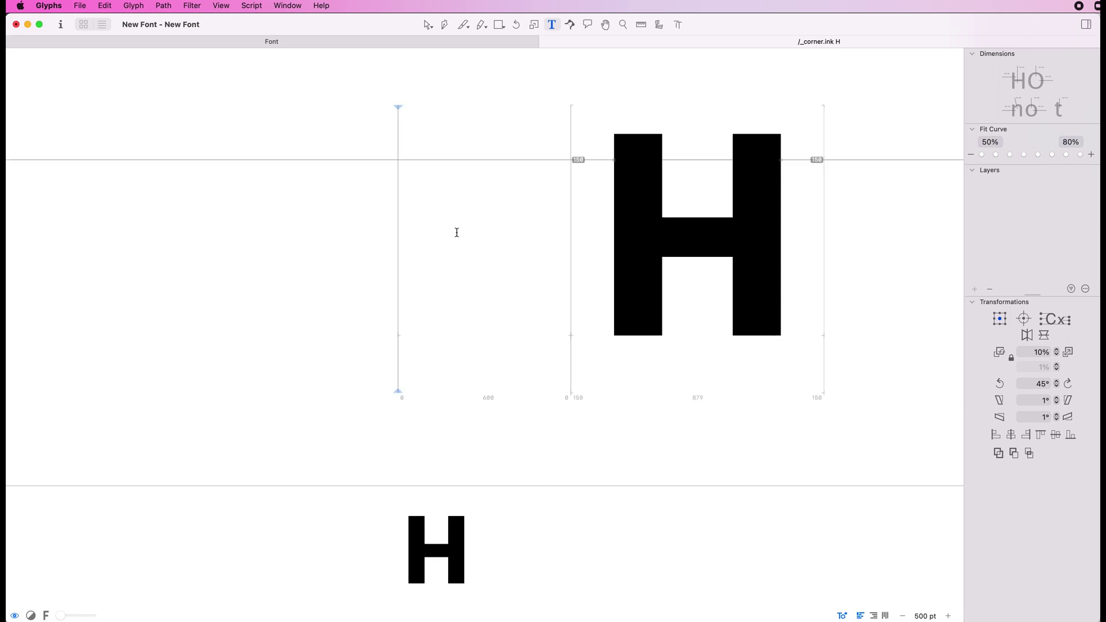
pyautogui.press('Escape')
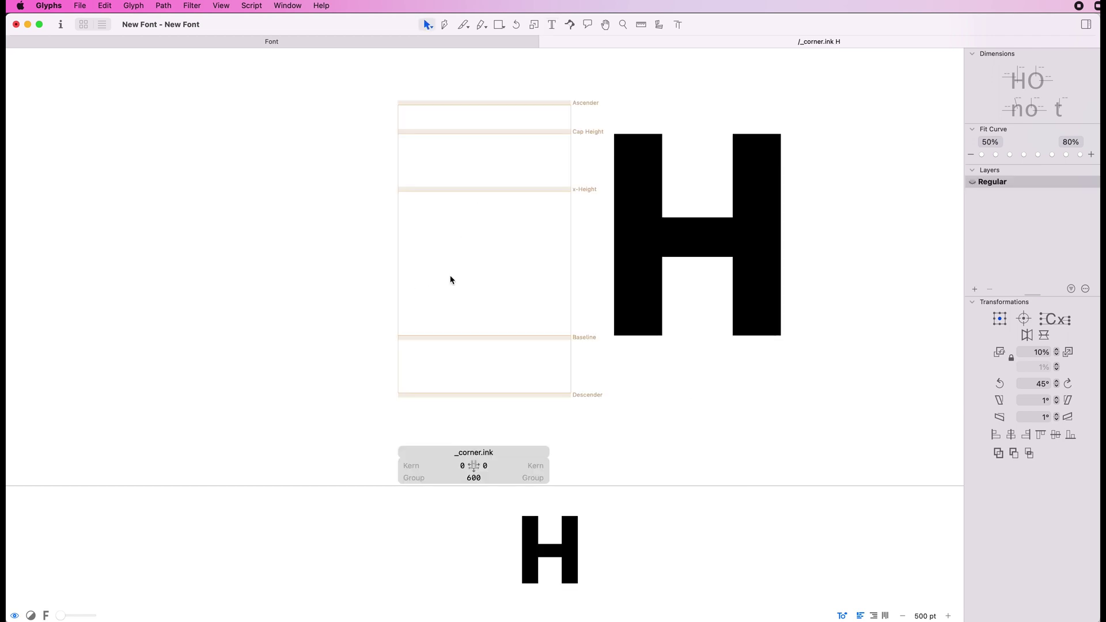
pyautogui.hscroll(-2, 451, 280)
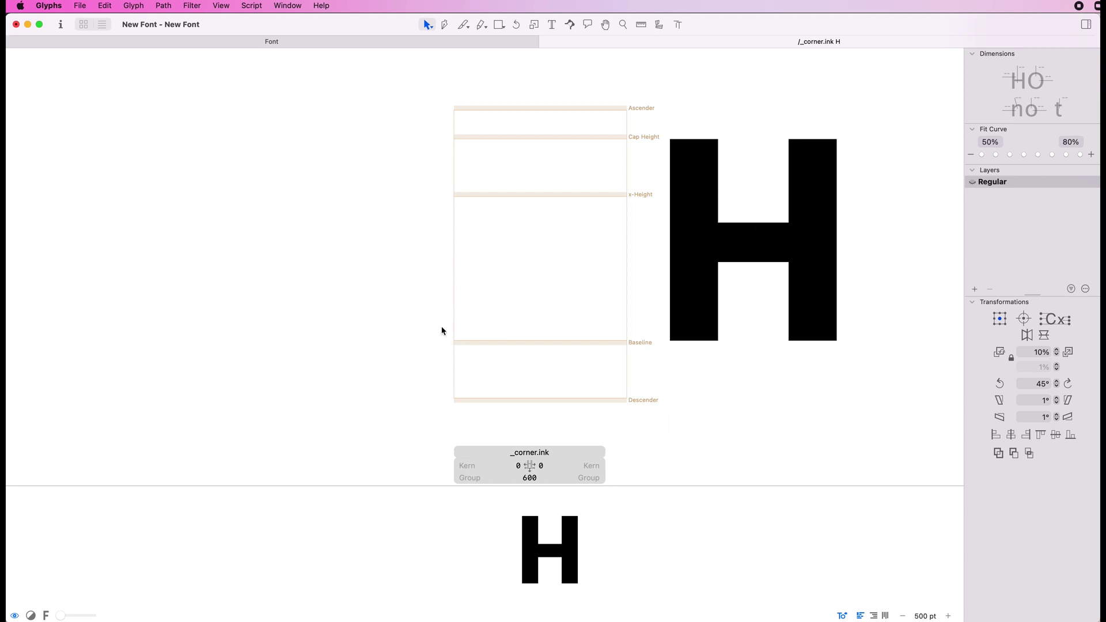
# Draw a three-node curved ink-trap path and align its upper handle below the first node
pyautogui.press('t')
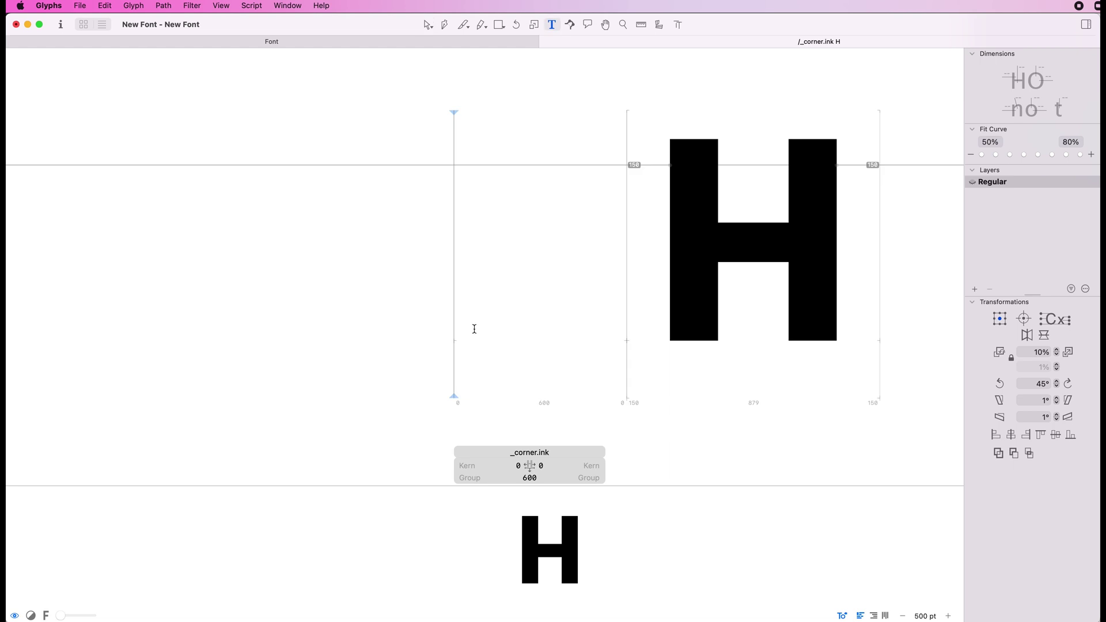
pyautogui.press('Escape')
pyautogui.press('p')
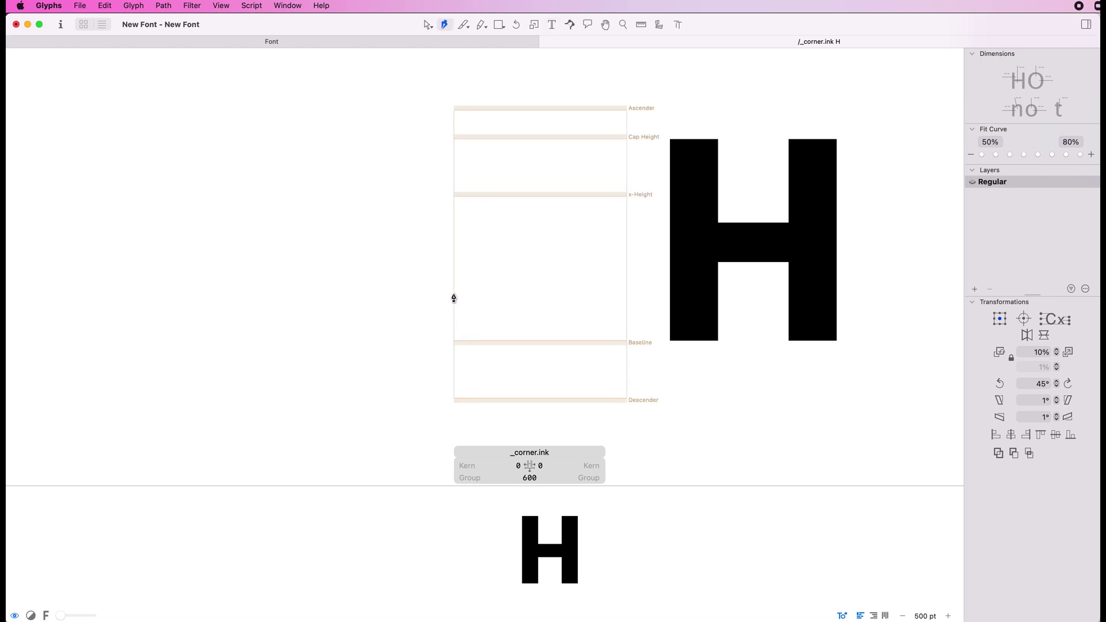
pyautogui.click(453, 304)
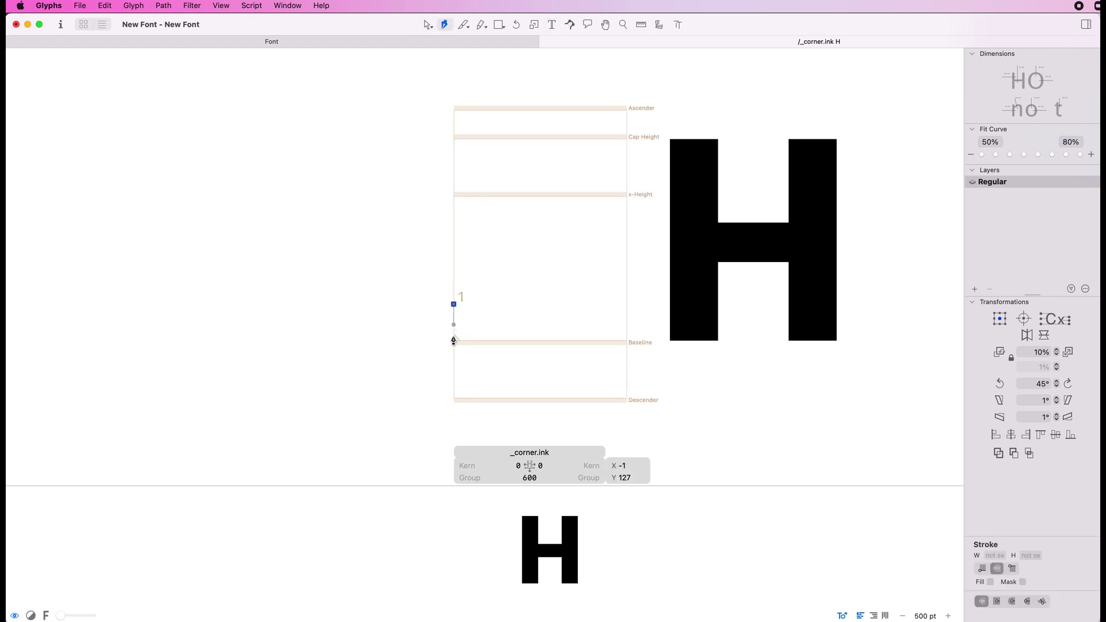
pyautogui.click(431, 366)
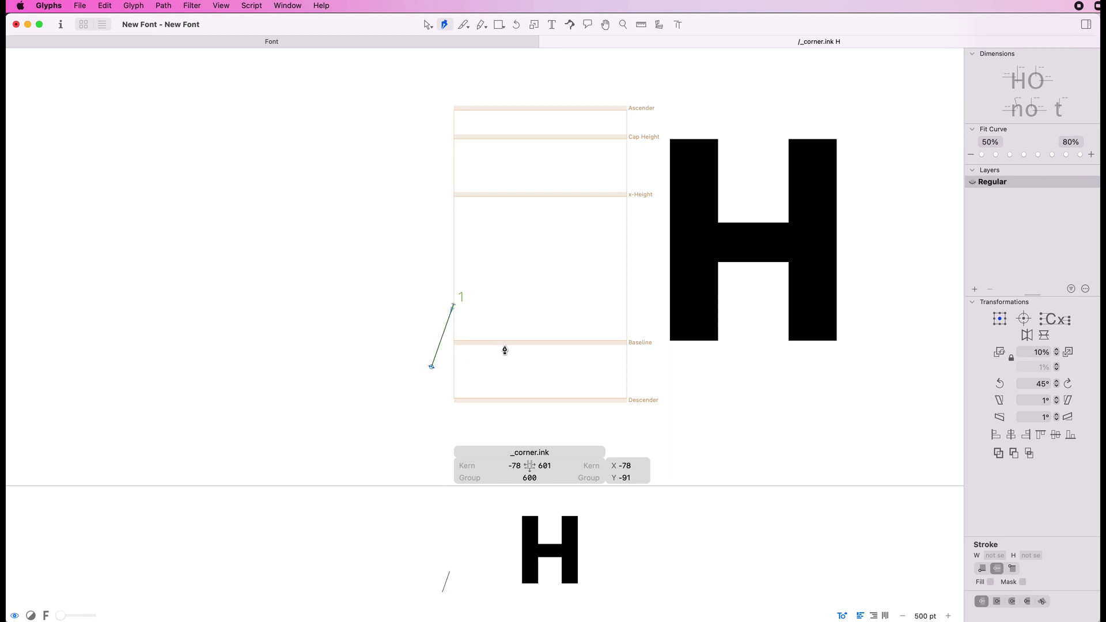
pyautogui.moveTo(488, 341); pyautogui.dragTo(507, 346)
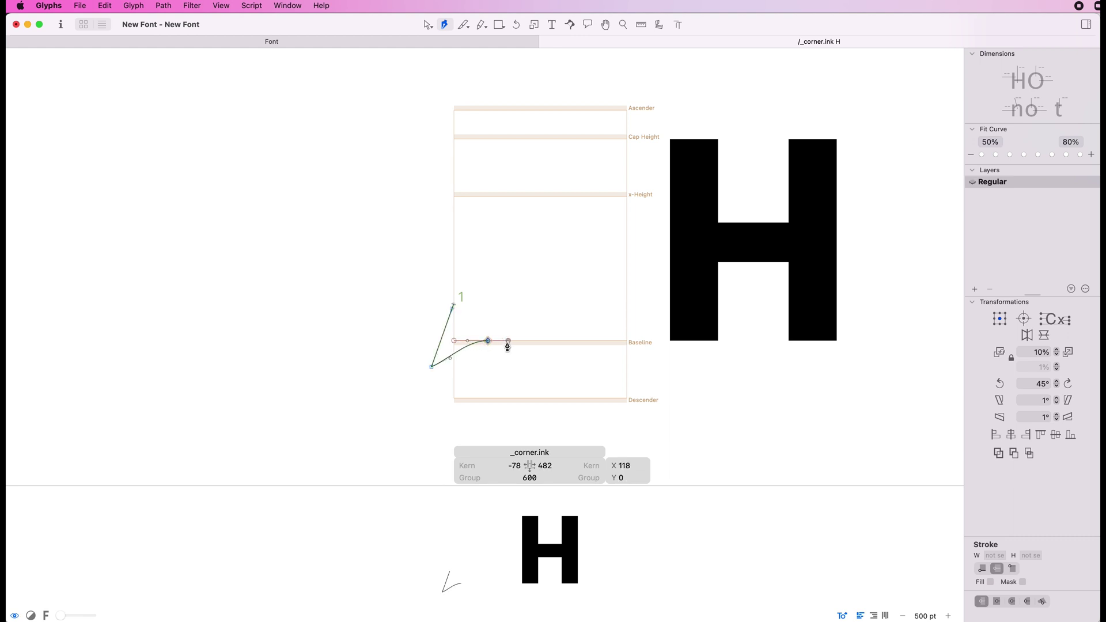
pyautogui.press('v')
pyautogui.click(461, 333)
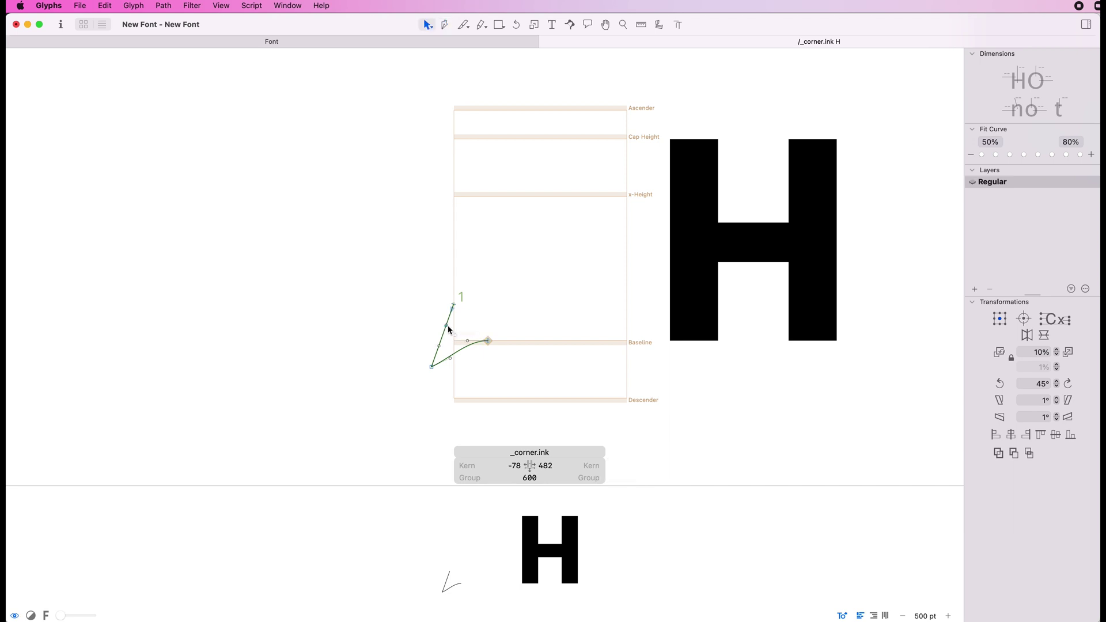
pyautogui.click(451, 324)
pyautogui.moveTo(454, 326); pyautogui.dragTo(454, 325)
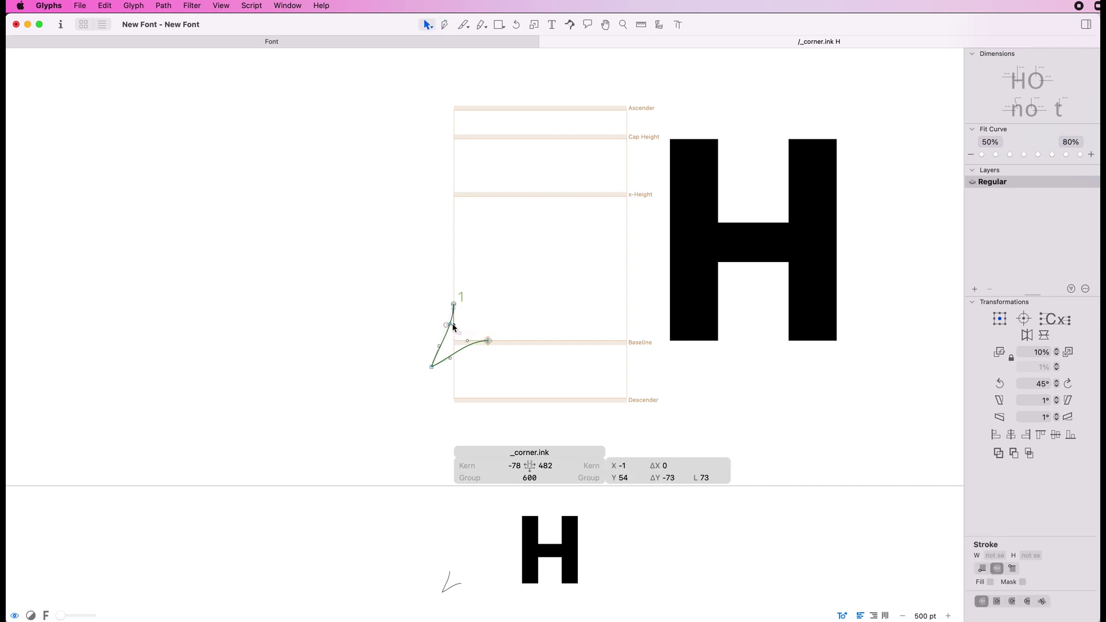
pyautogui.click(450, 386)
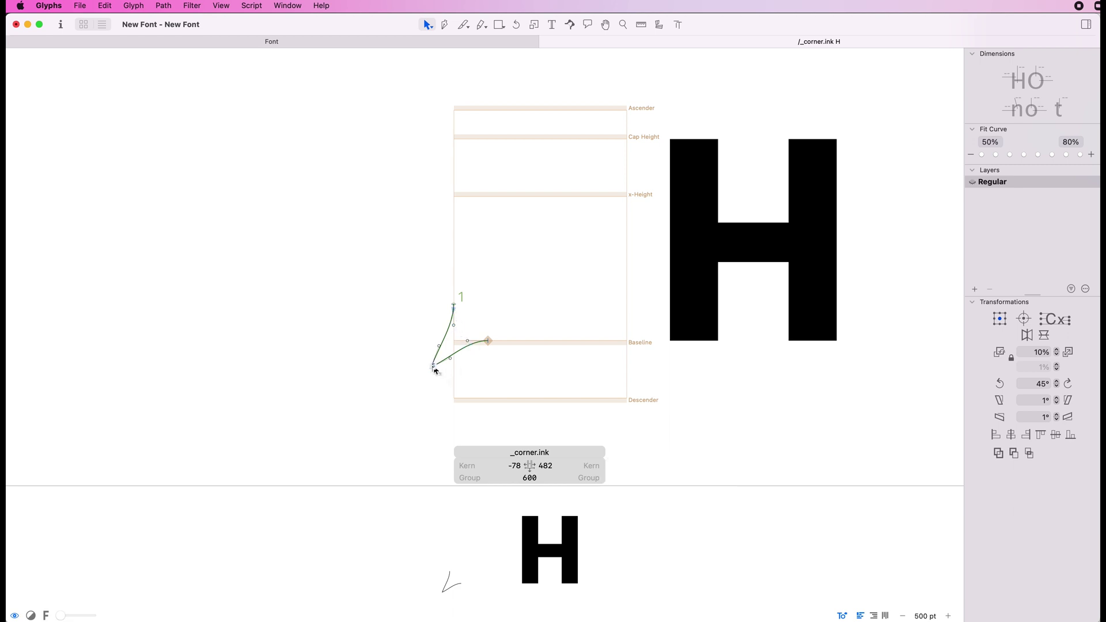
pyautogui.press('space')
# Scale the path down to about 74 × 82 units and move it onto the origin
pyautogui.moveTo(531, 384); pyautogui.dragTo(355, 260)
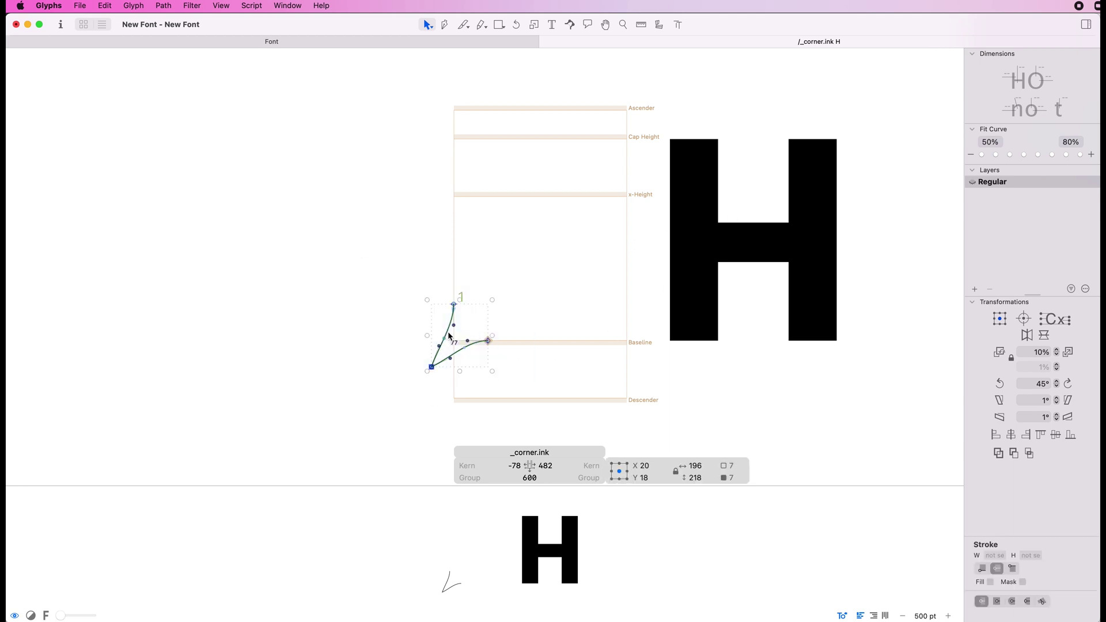
pyautogui.moveTo(489, 300); pyautogui.dragTo(475, 319)
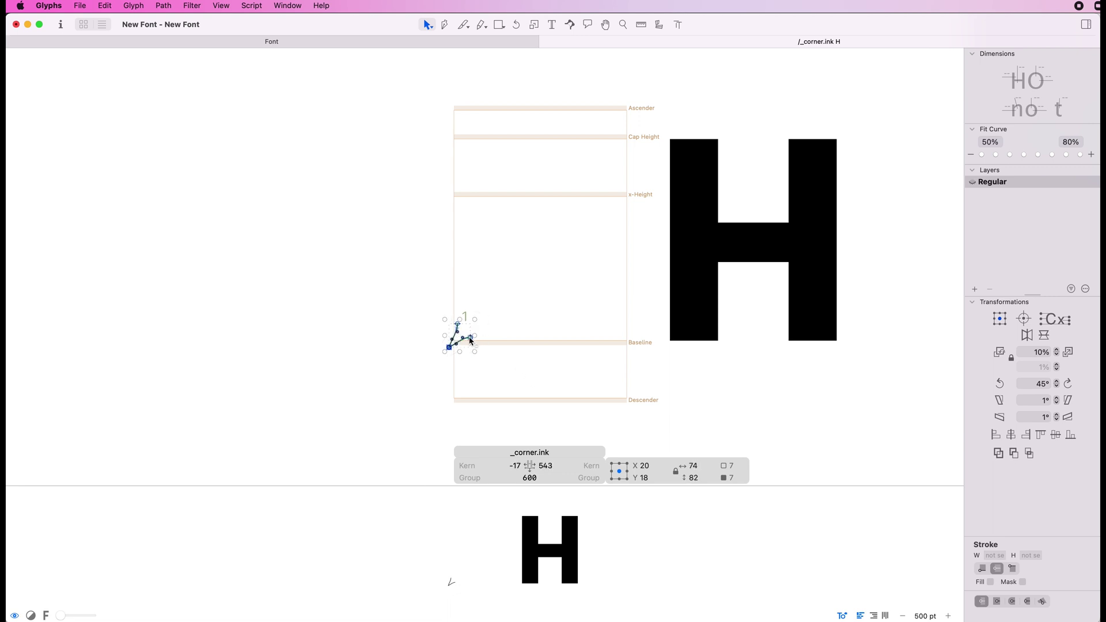
pyautogui.click(470, 341)
pyautogui.doubleClick(470, 341)
pyautogui.moveTo(470, 339); pyautogui.dragTo(470, 344)
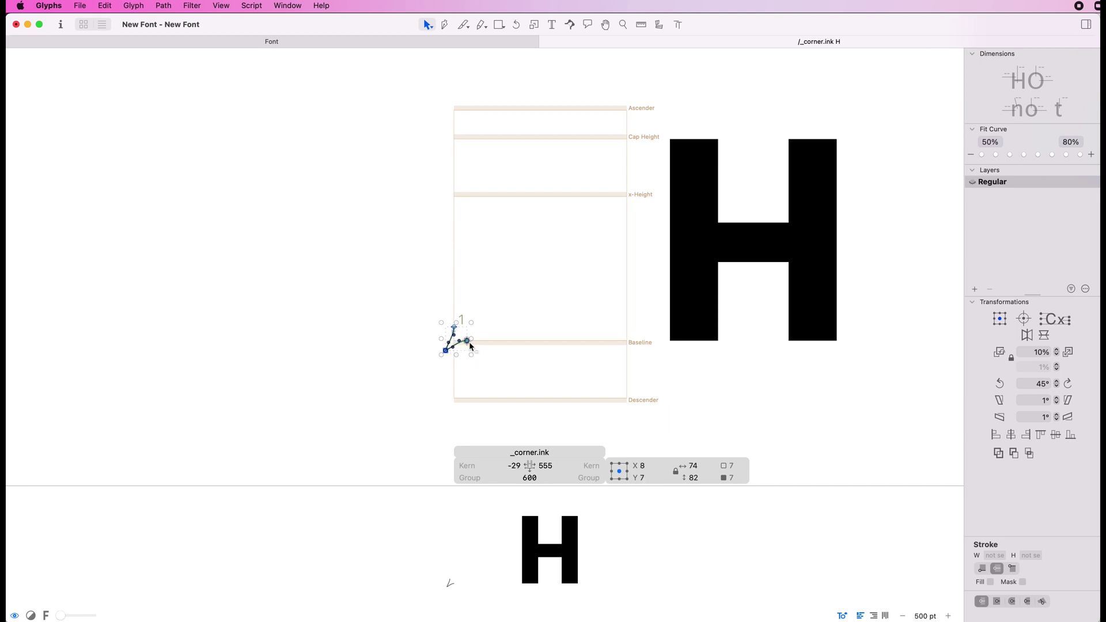
# Attach _corner.ink as a corner component at the H crossbar's bottom-left corner
pyautogui.click(503, 356)
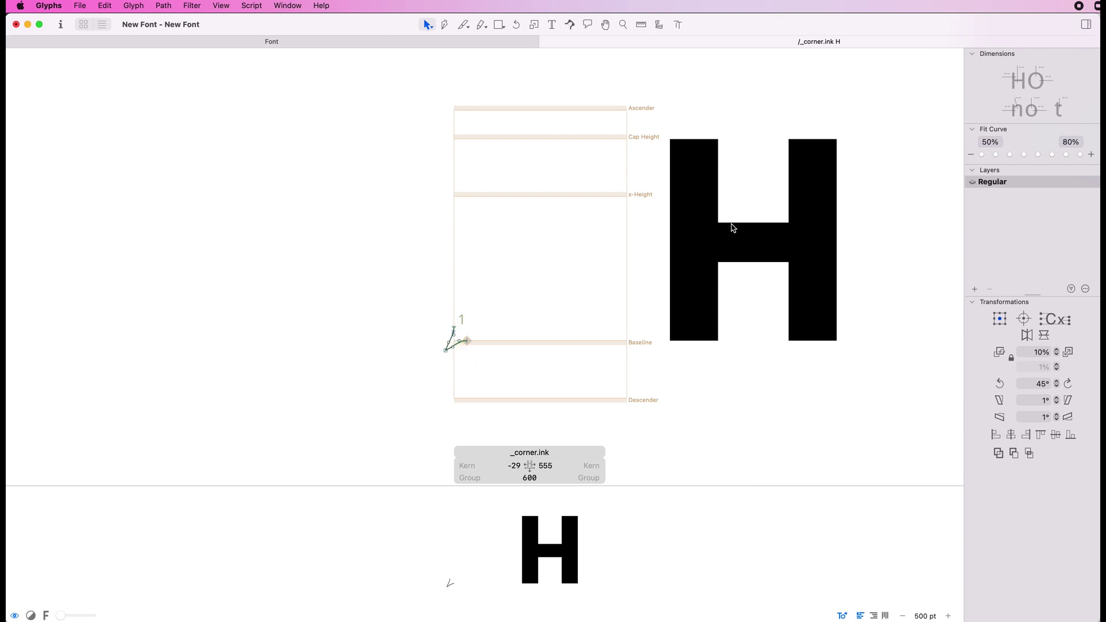
pyautogui.doubleClick(733, 228)
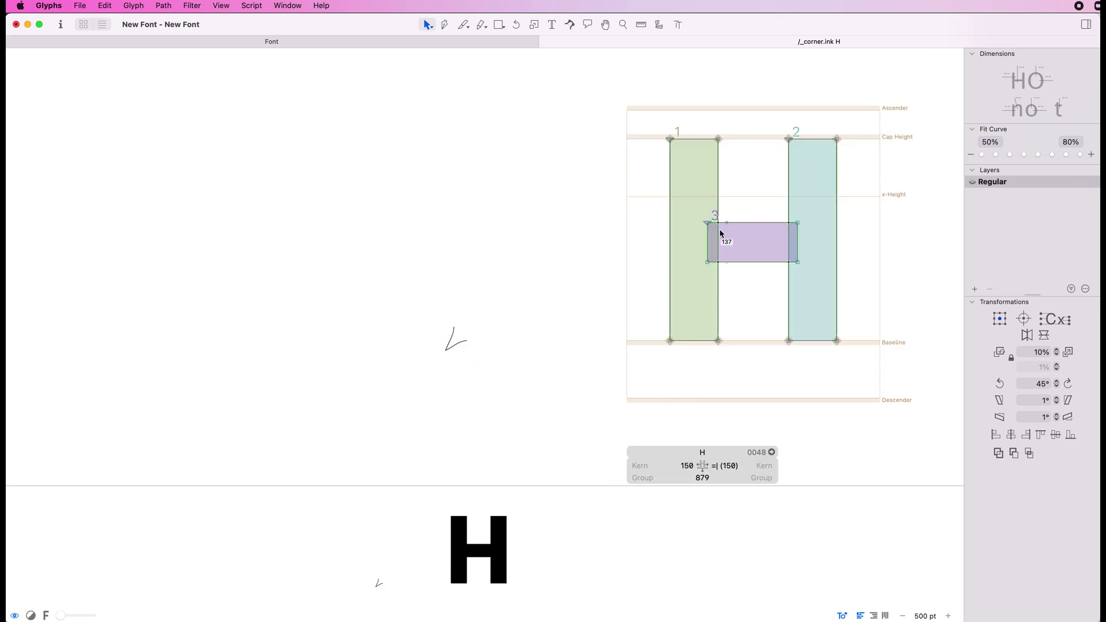
pyautogui.click(718, 263)
pyautogui.rightClick(720, 265)
pyautogui.click(752, 270)
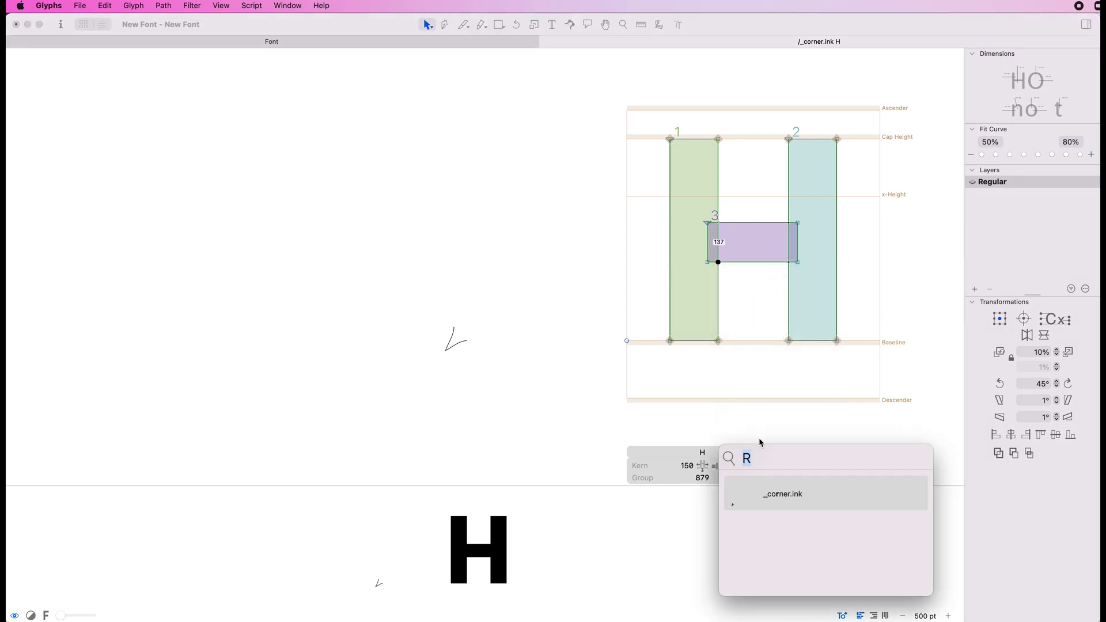
pyautogui.doubleClick(772, 500)
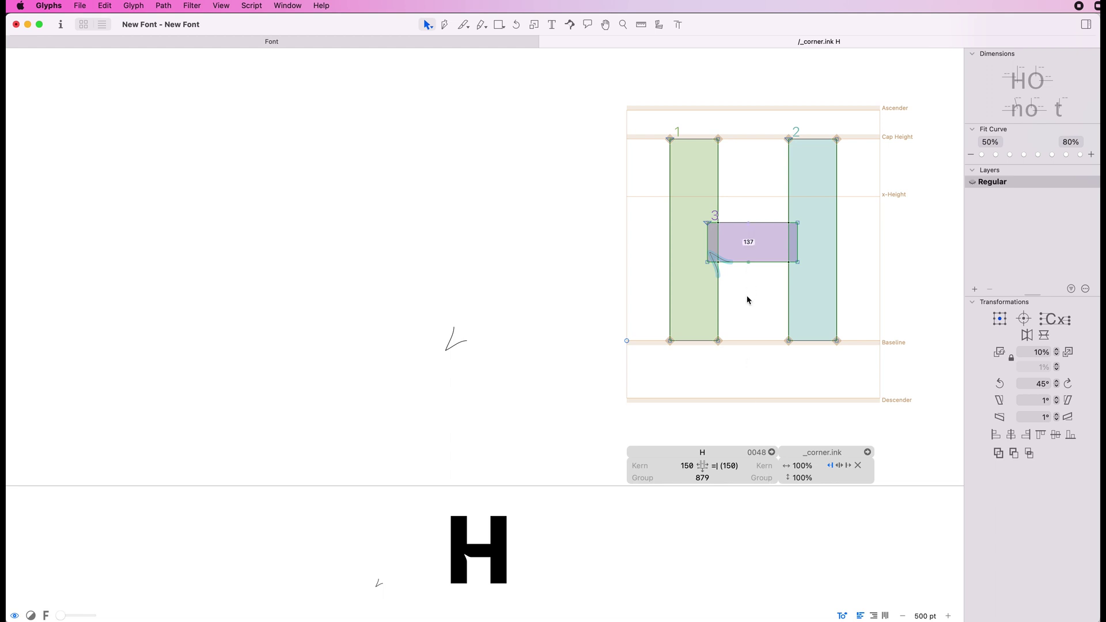
pyautogui.press('space')
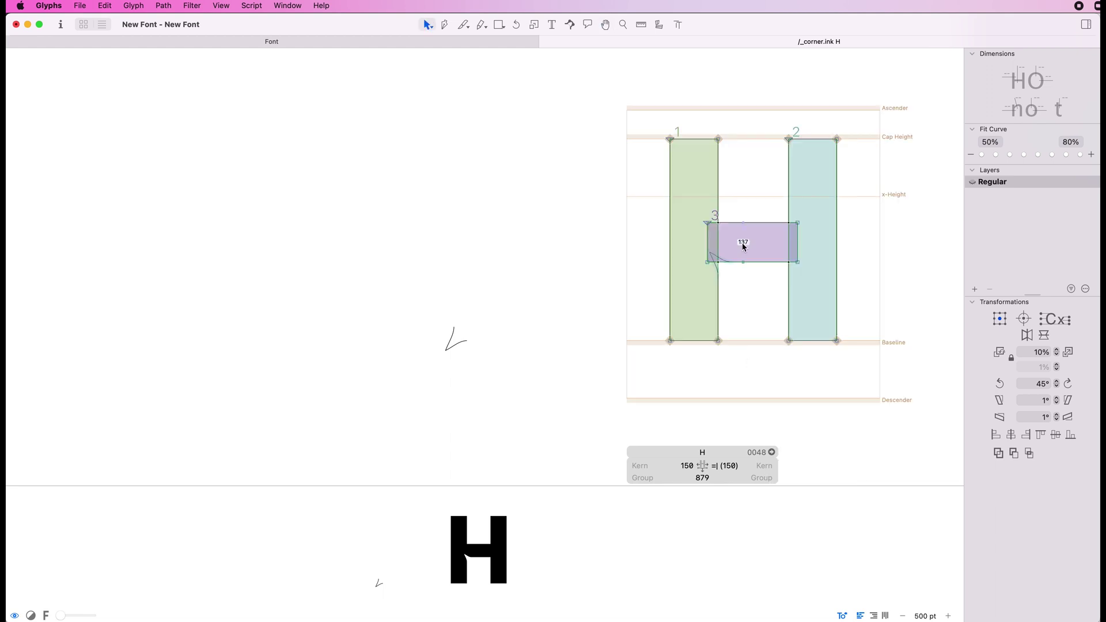
# Add _corner.ink corner components to the crossbar's top and bottom-right corners
pyautogui.click(785, 223)
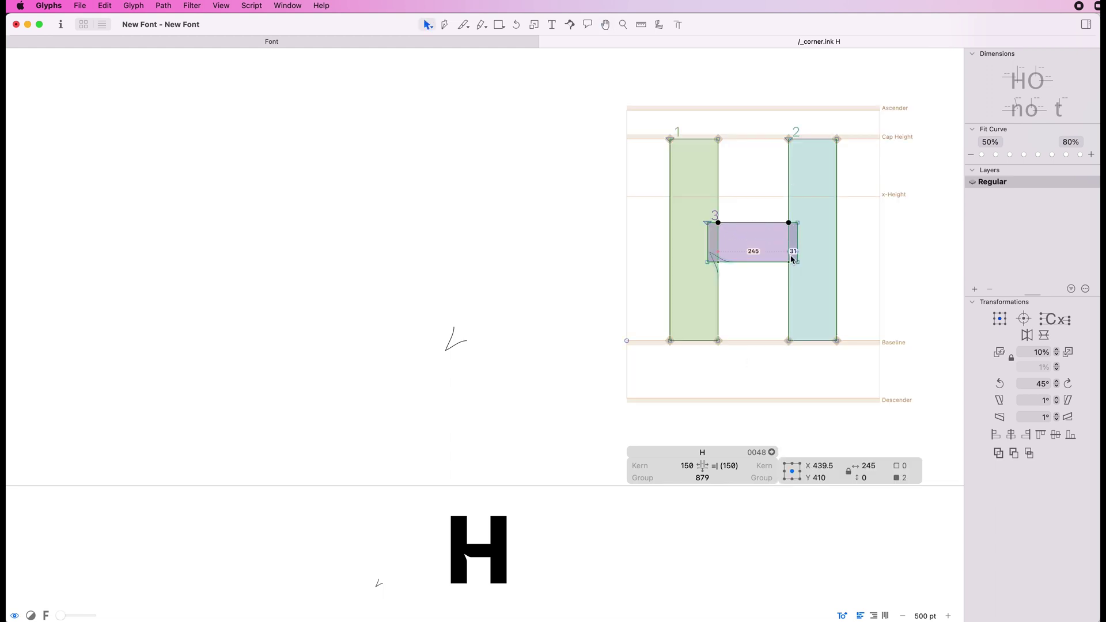
pyautogui.keyDown('shift'); pyautogui.click(789, 262); pyautogui.keyUp('shift')
pyautogui.rightClick(790, 263)
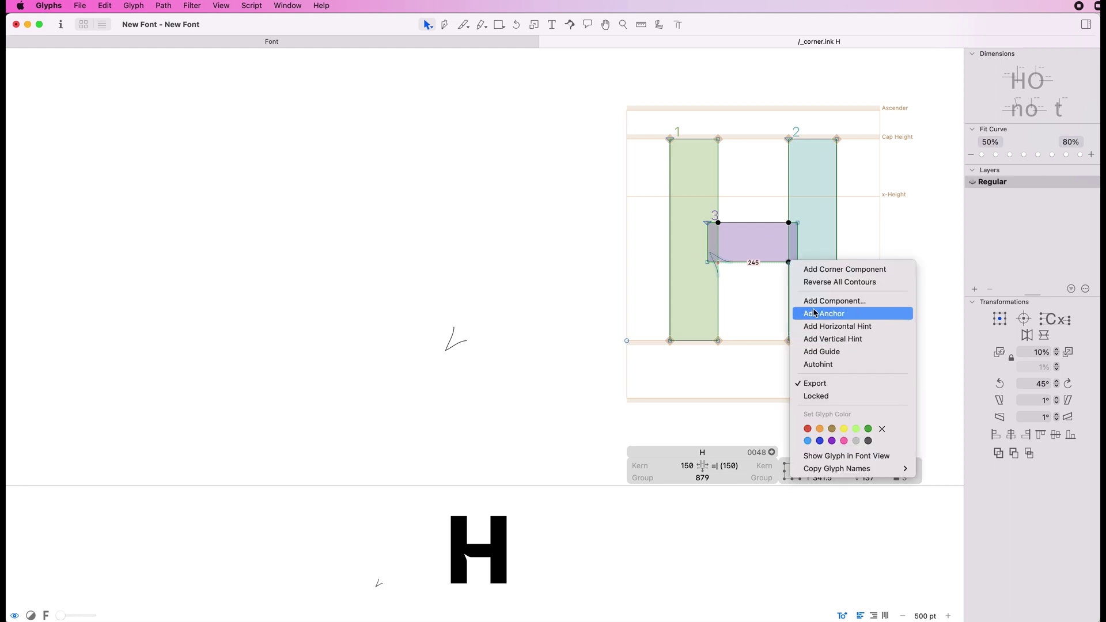
pyautogui.click(822, 269)
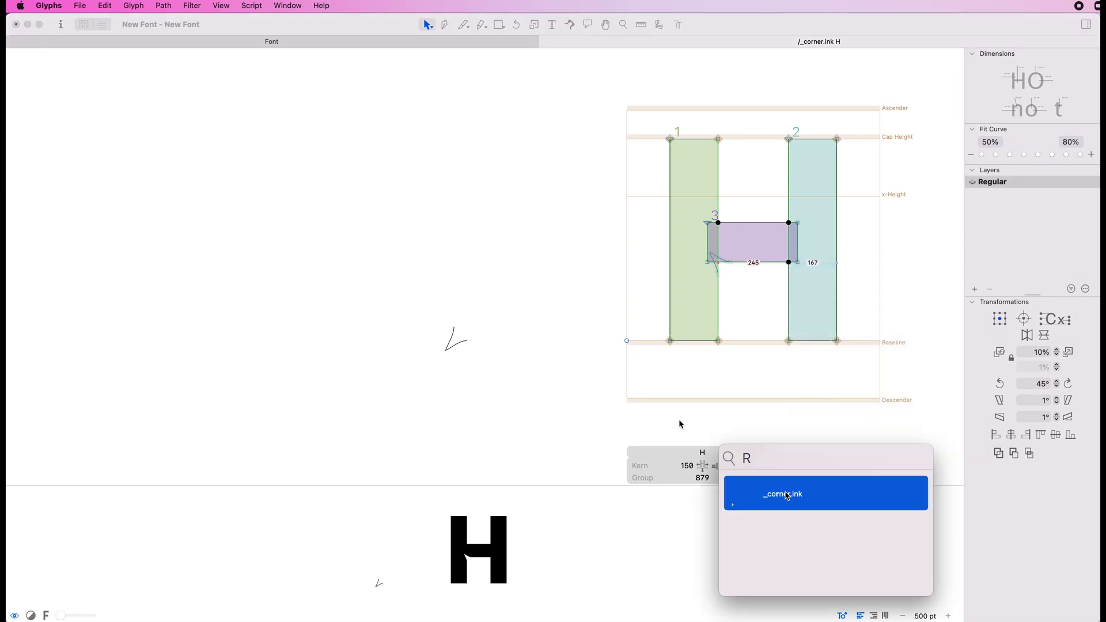
pyautogui.press('Return')
pyautogui.press('space')
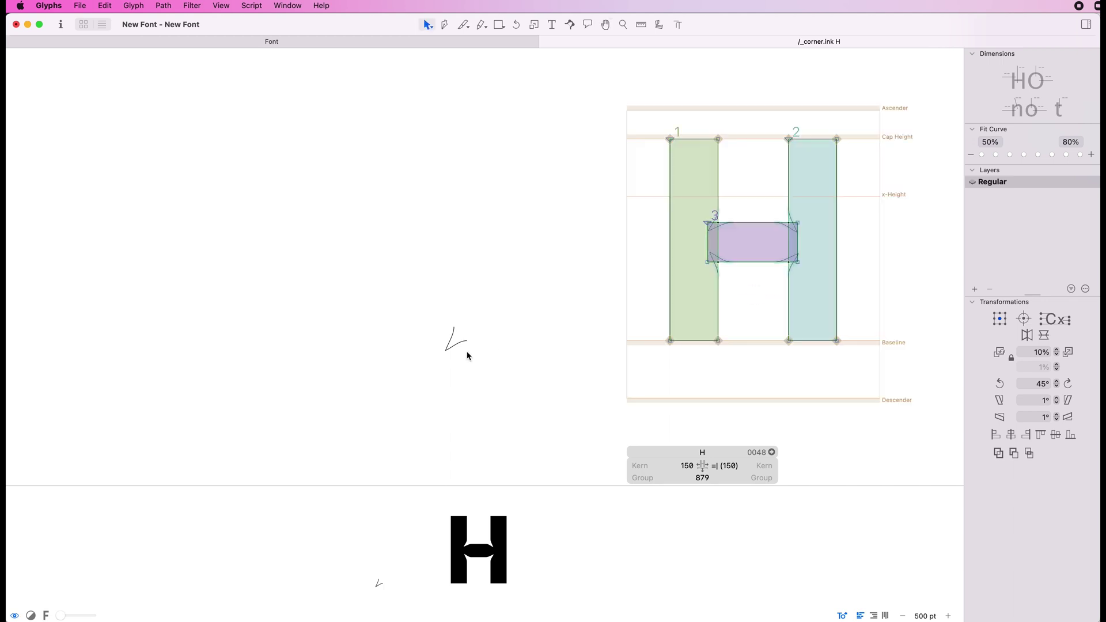
# Nudge the _corner.ink start point from (-29,-34) to (-31,-32), then return to the H
pyautogui.doubleClick(446, 350)
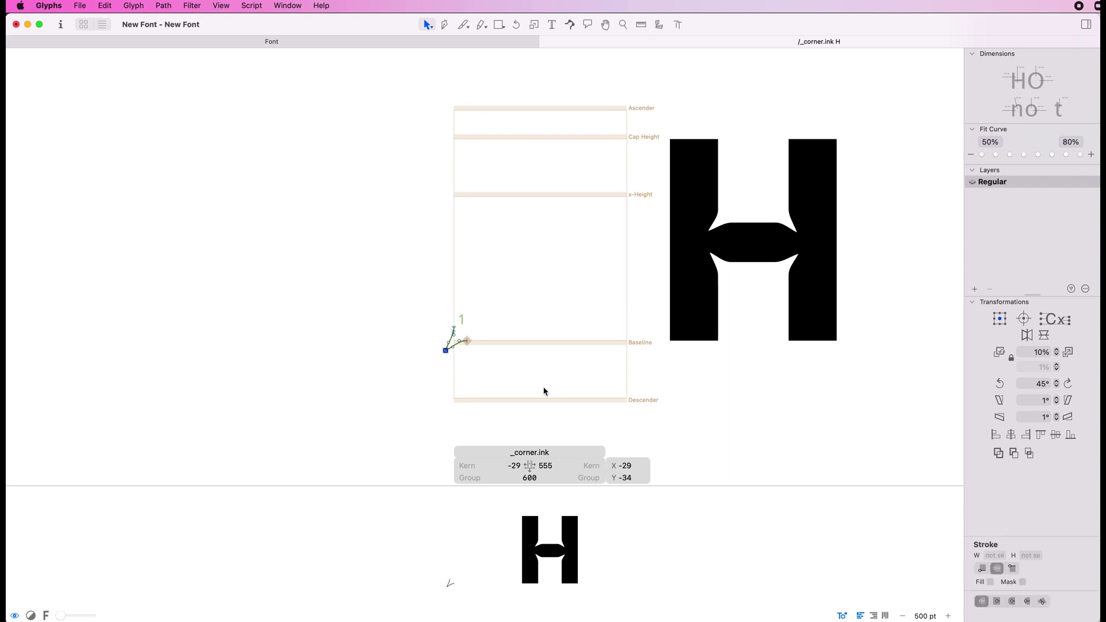
pyautogui.press('Up')
pyautogui.press('Left')
pyautogui.press('Up')
pyautogui.press('Left')
pyautogui.hscroll(-6, 544, 391)
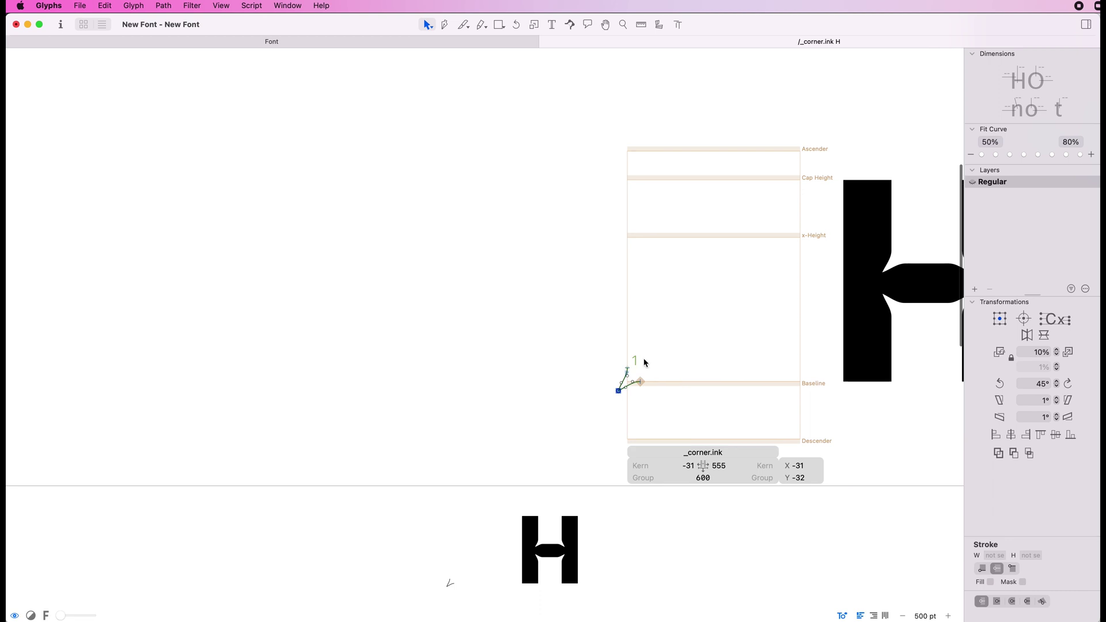
pyautogui.hscroll(10, 693, 377)
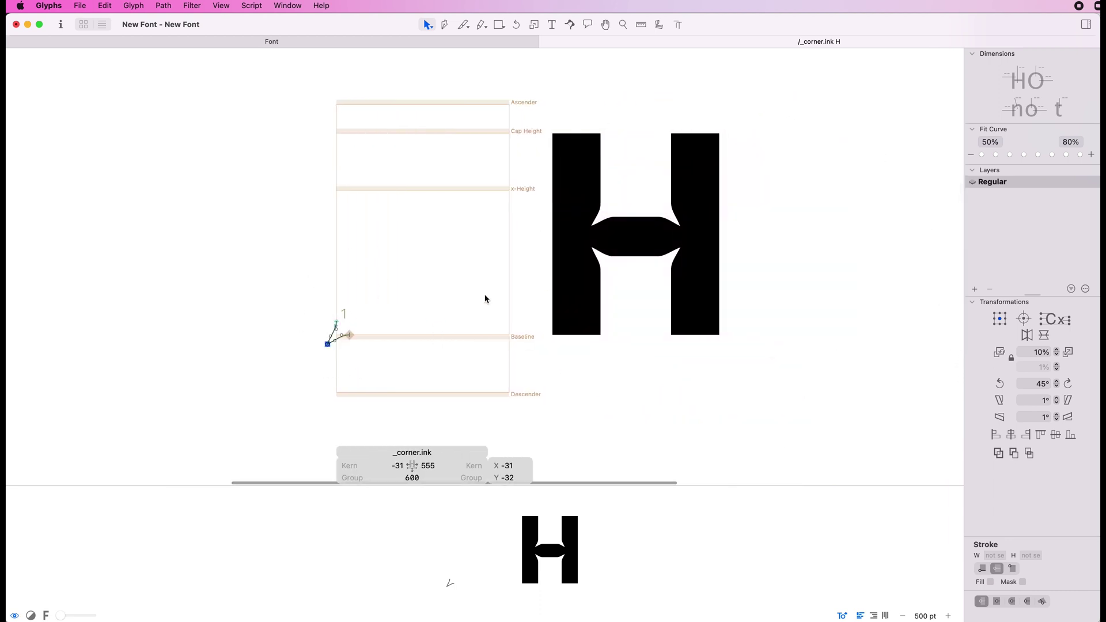
pyautogui.click(631, 295)
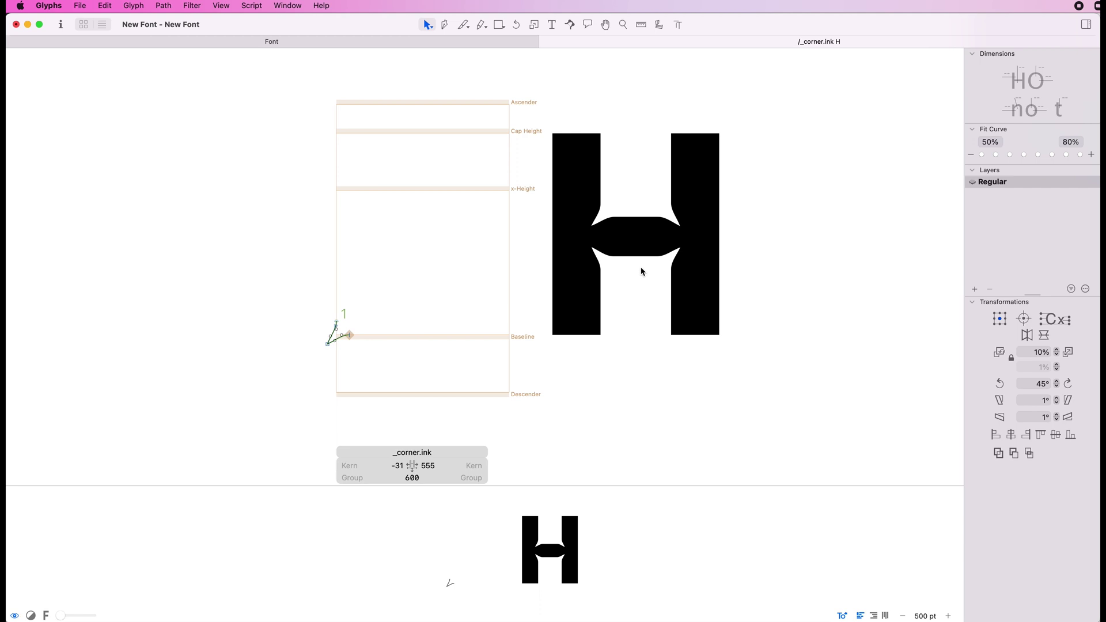
pyautogui.doubleClick(643, 272)
# Type EN after the H, give the E's inner stem corners _corner.ink, and select the N's inner corners
pyautogui.write('t')
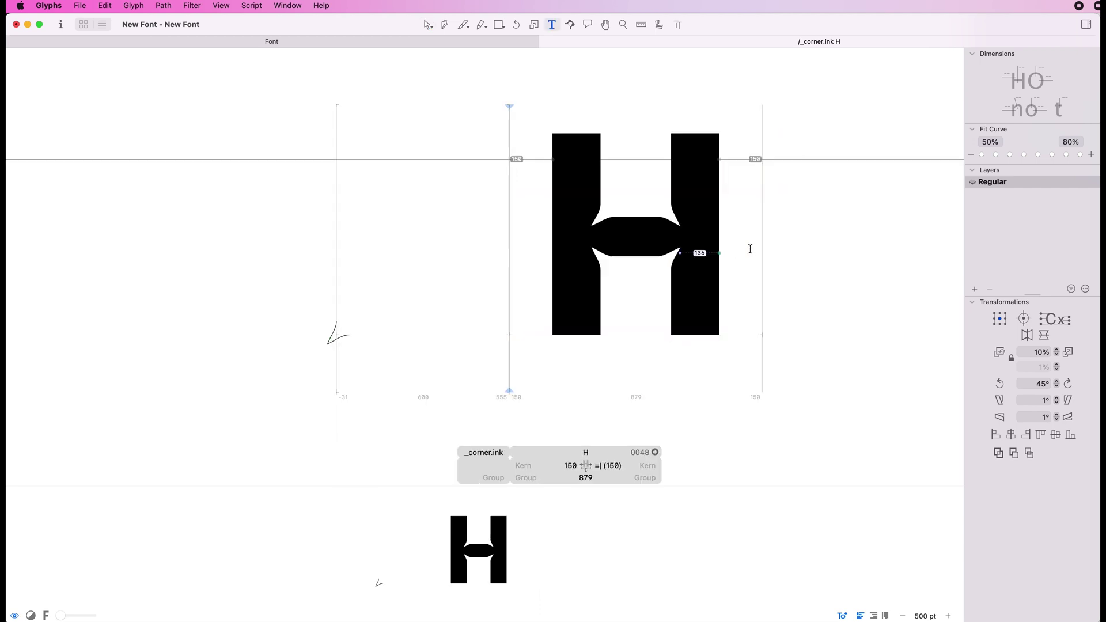
pyautogui.write('EN')
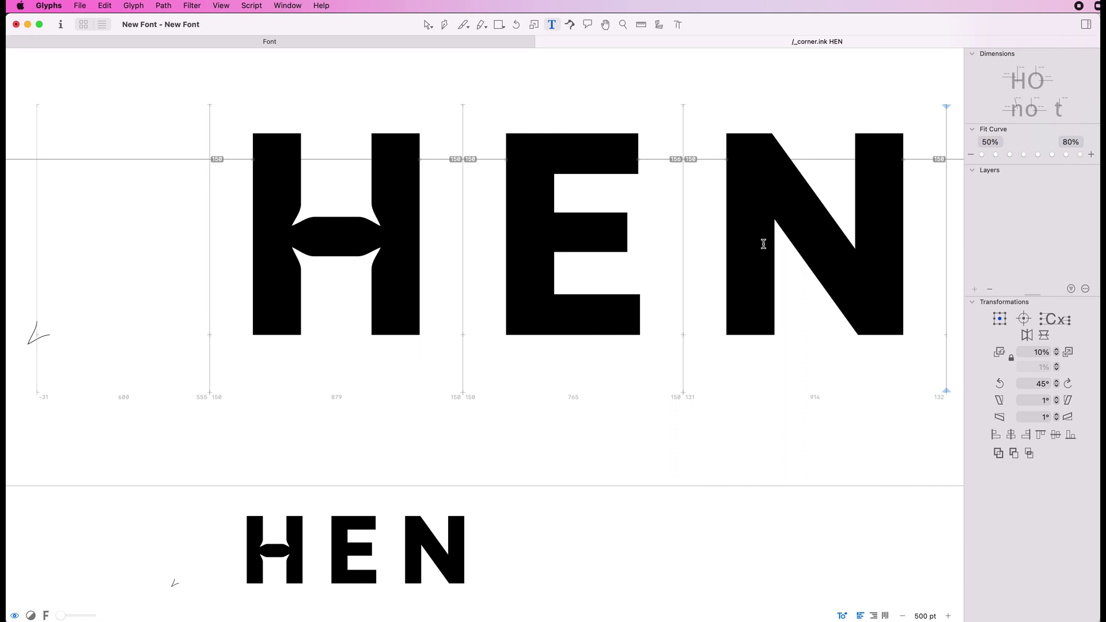
pyautogui.doubleClick(574, 235)
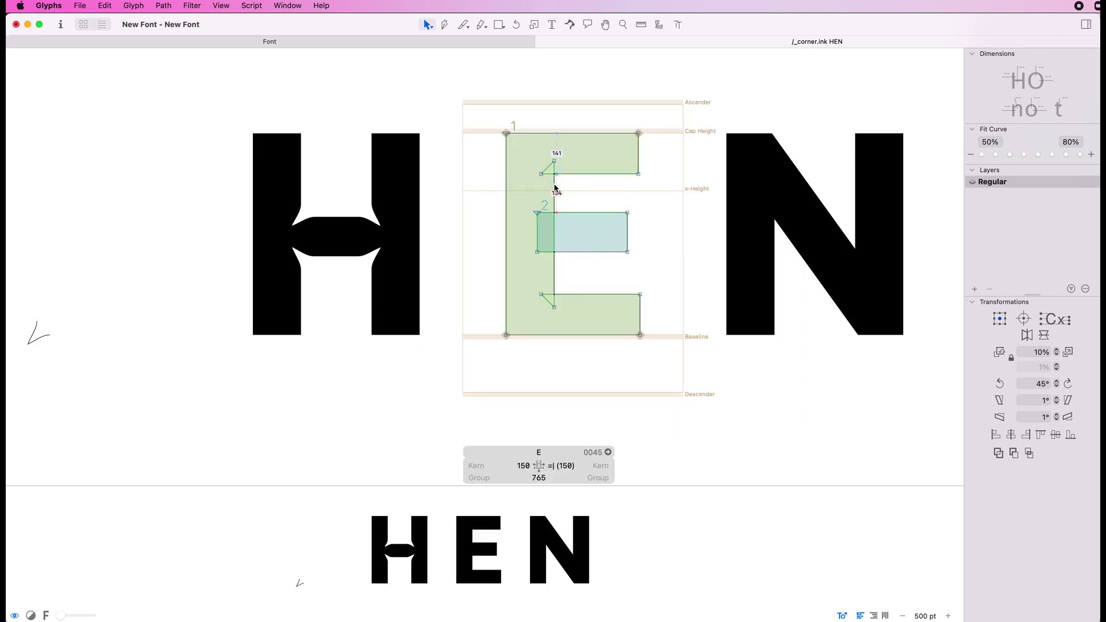
pyautogui.click(556, 254)
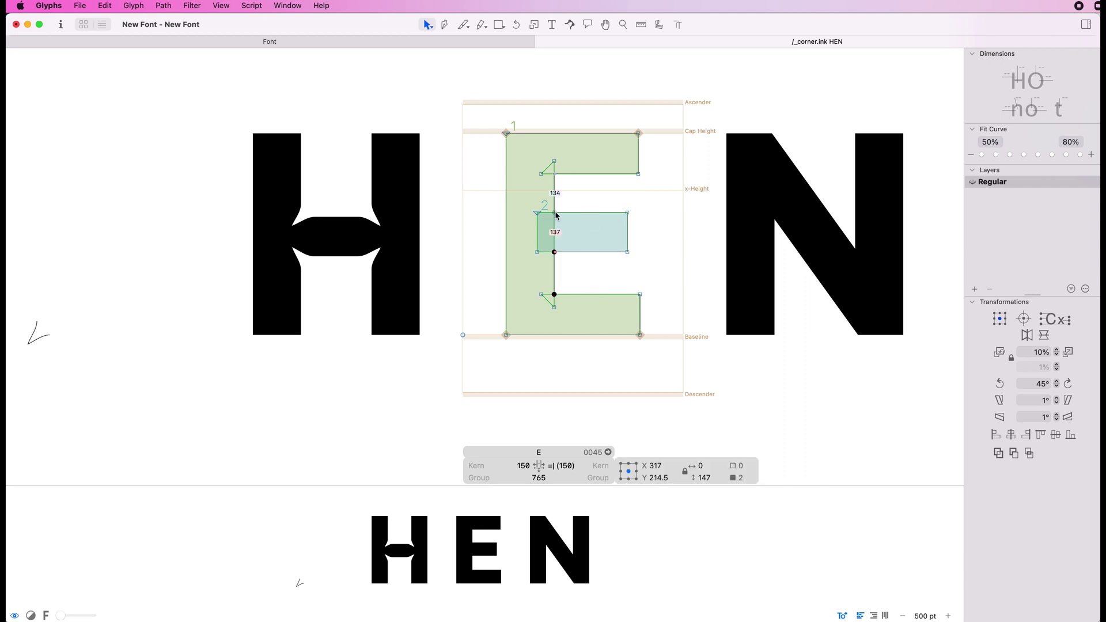
pyautogui.keyDown('shift'); pyautogui.click(554, 193); pyautogui.keyUp('shift')
pyautogui.keyDown('shift'); pyautogui.click(555, 176); pyautogui.keyUp('shift')
pyautogui.rightClick(555, 177)
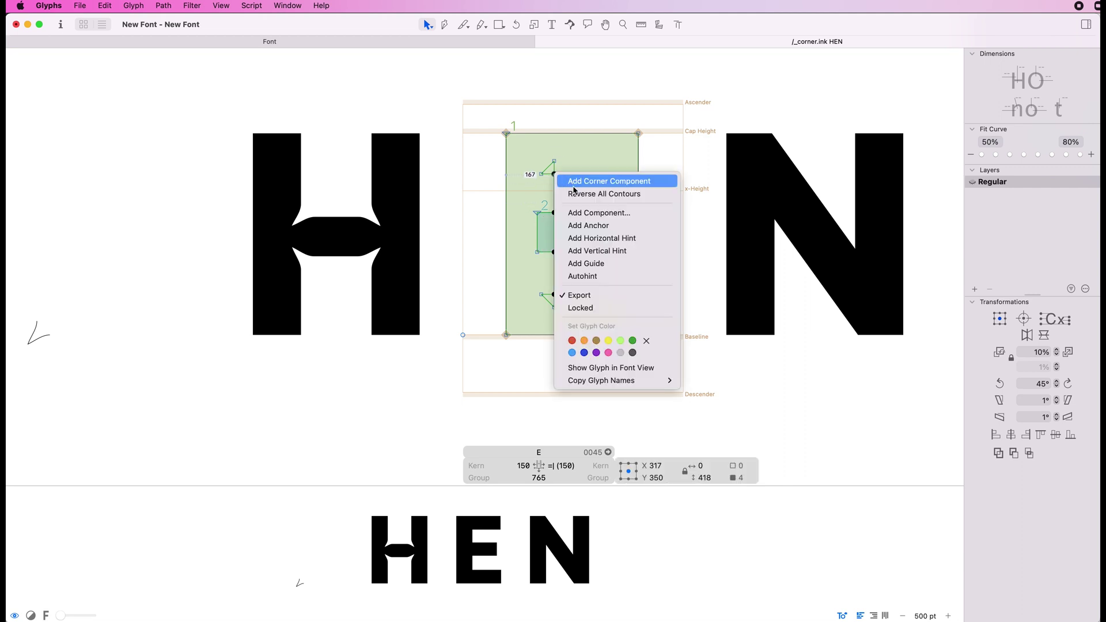
pyautogui.click(575, 182)
pyautogui.doubleClick(789, 501)
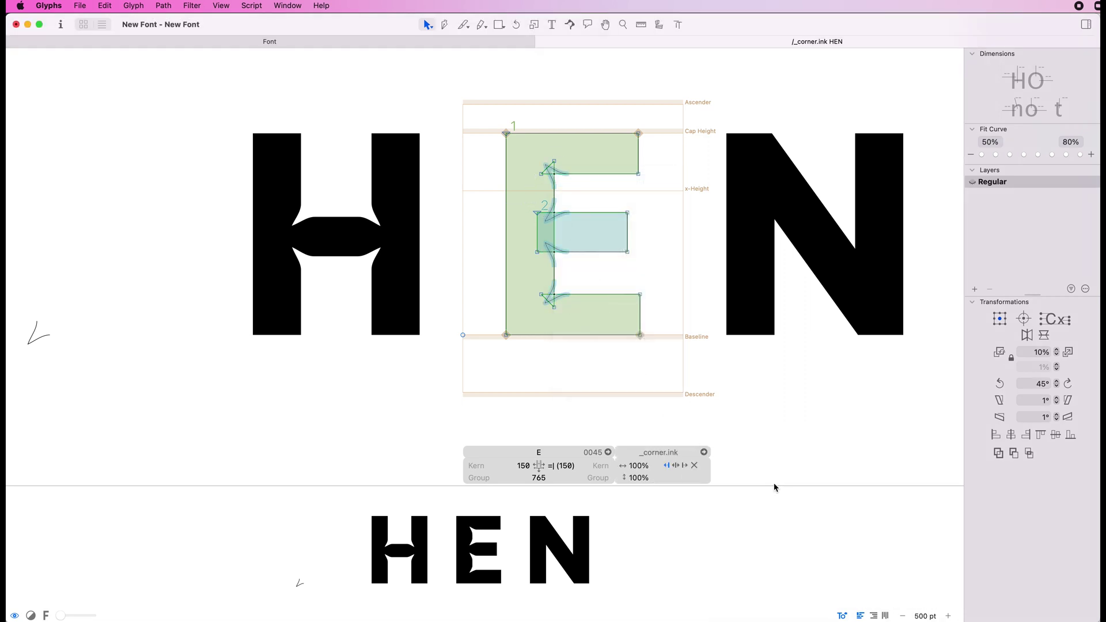
pyautogui.press('space')
pyautogui.doubleClick(798, 222)
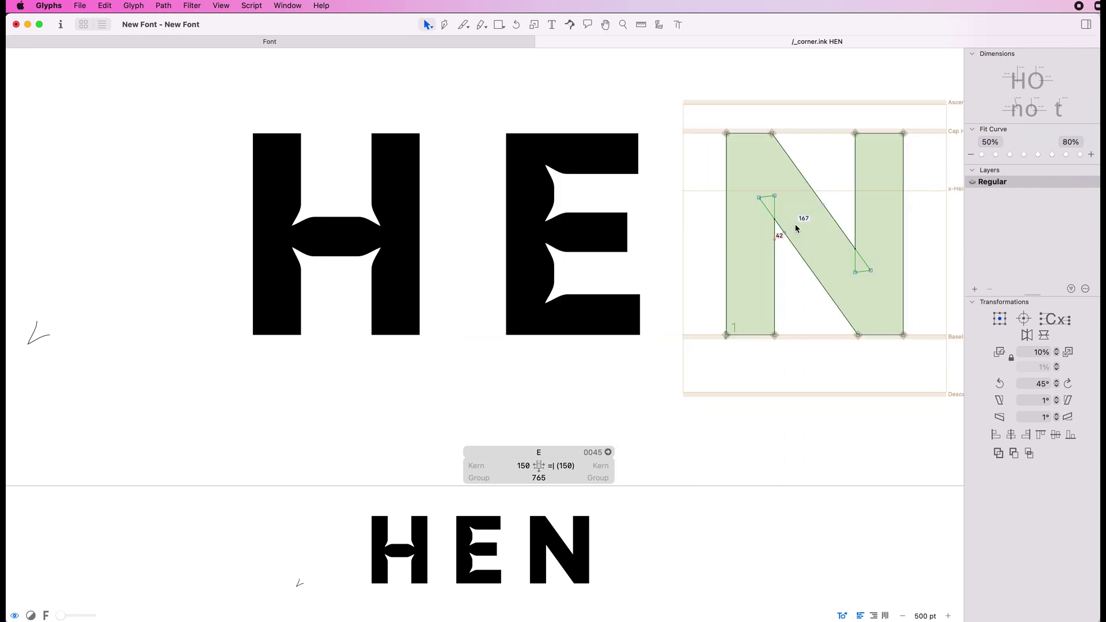
pyautogui.click(855, 249)
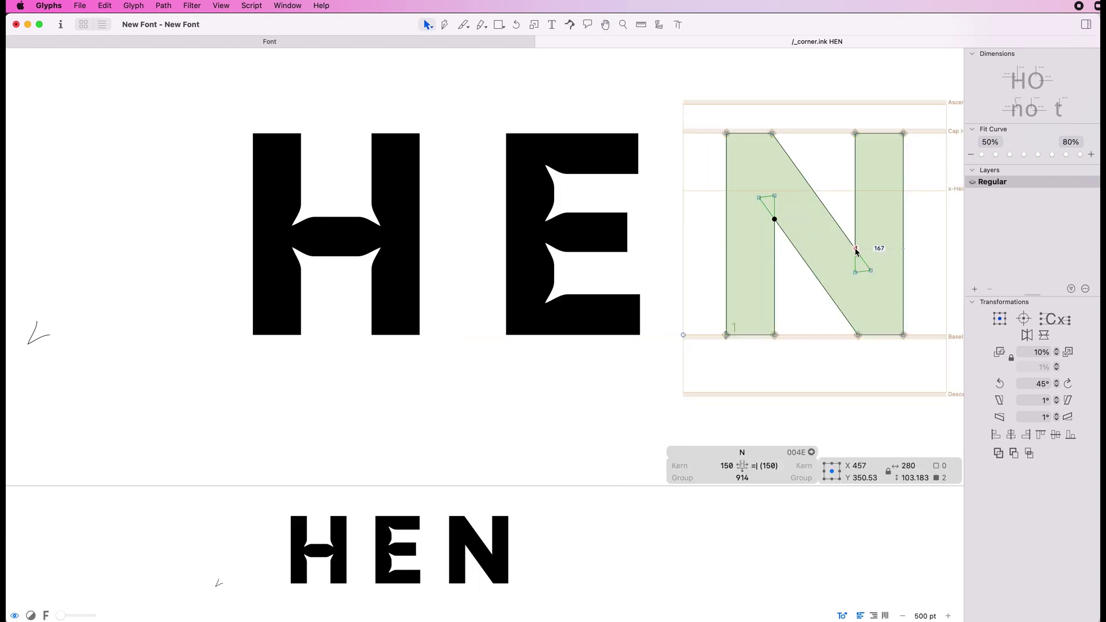
# Apply _corner.ink to the N's two inner diagonal corners and centre-align the traps
pyautogui.rightClick(857, 249)
pyautogui.click(897, 255)
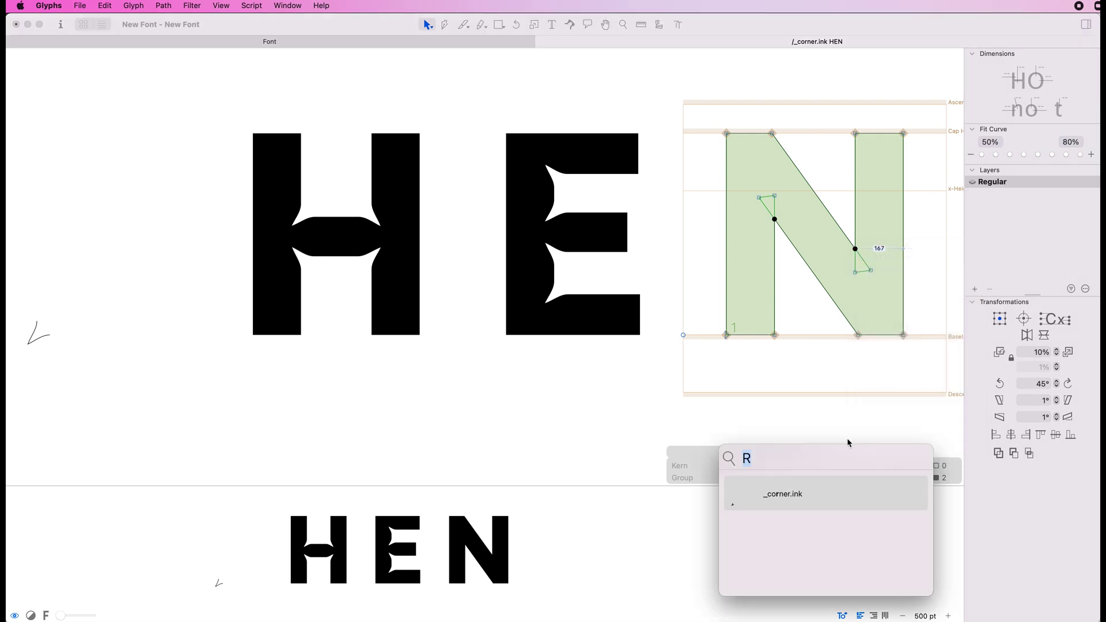
pyautogui.doubleClick(817, 495)
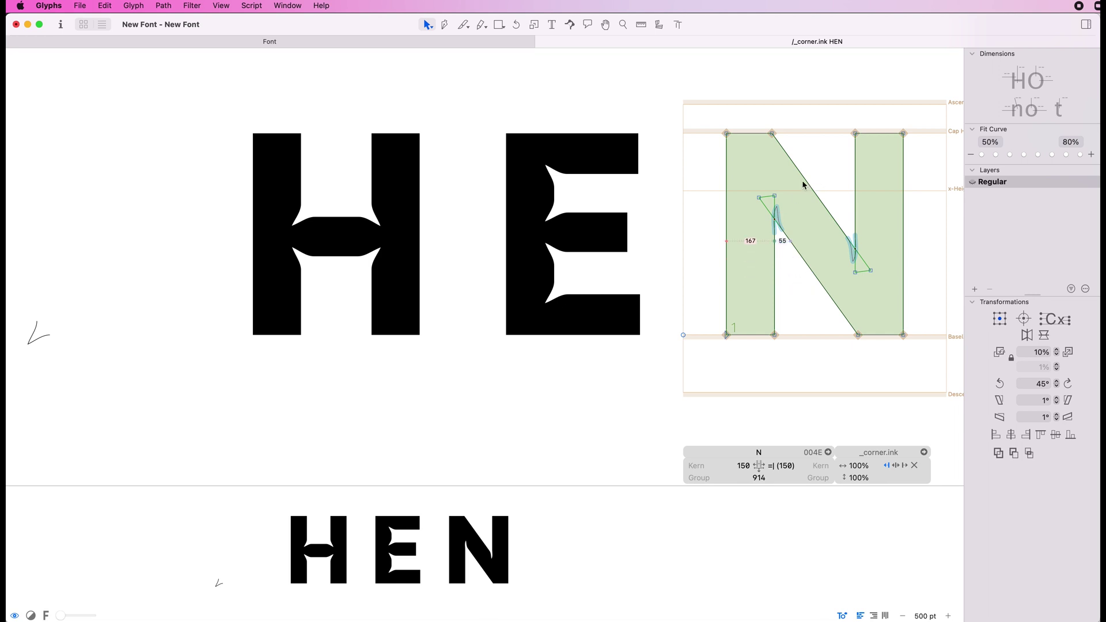
pyautogui.click(898, 467)
pyautogui.press('space')
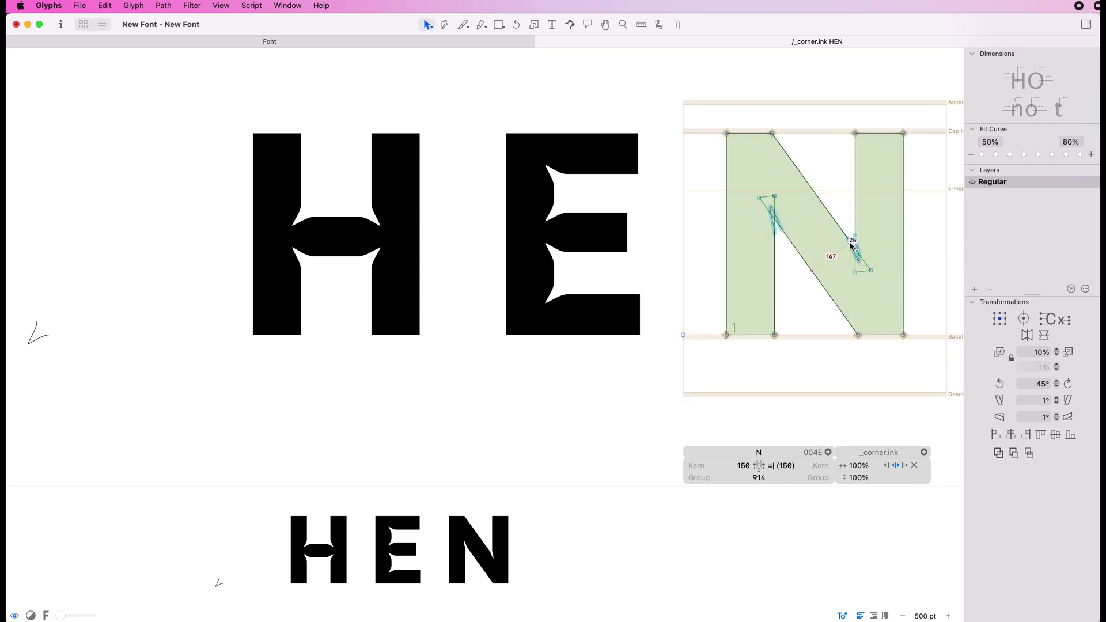
pyautogui.press('space')
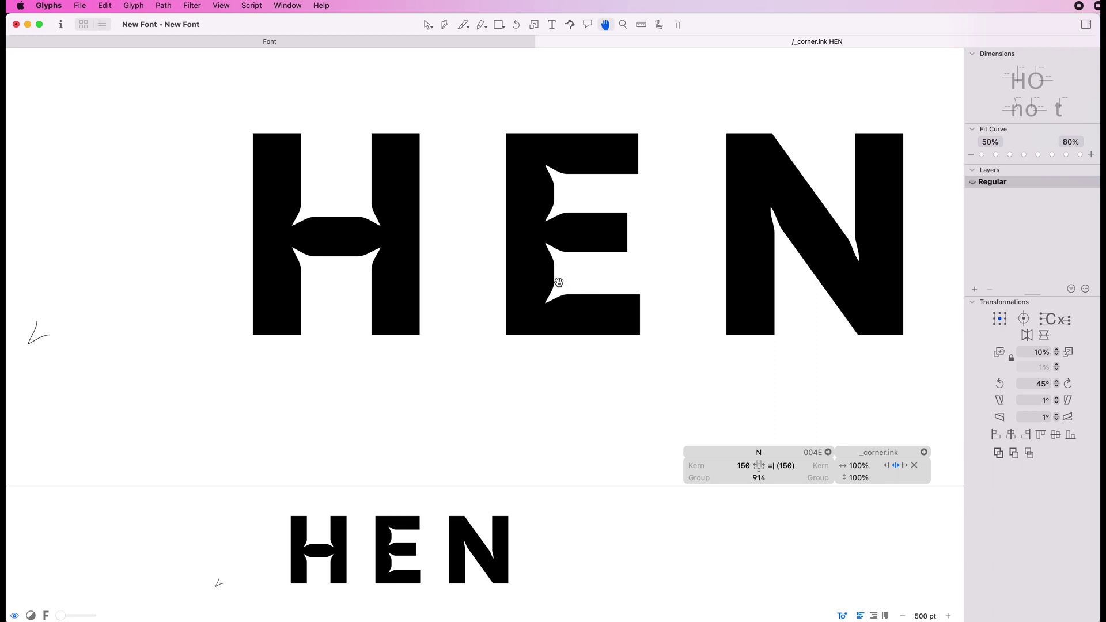
# Set the N's corner components to 150% horizontal and 150% vertical scale
pyautogui.press('v')
pyautogui.click(858, 466)
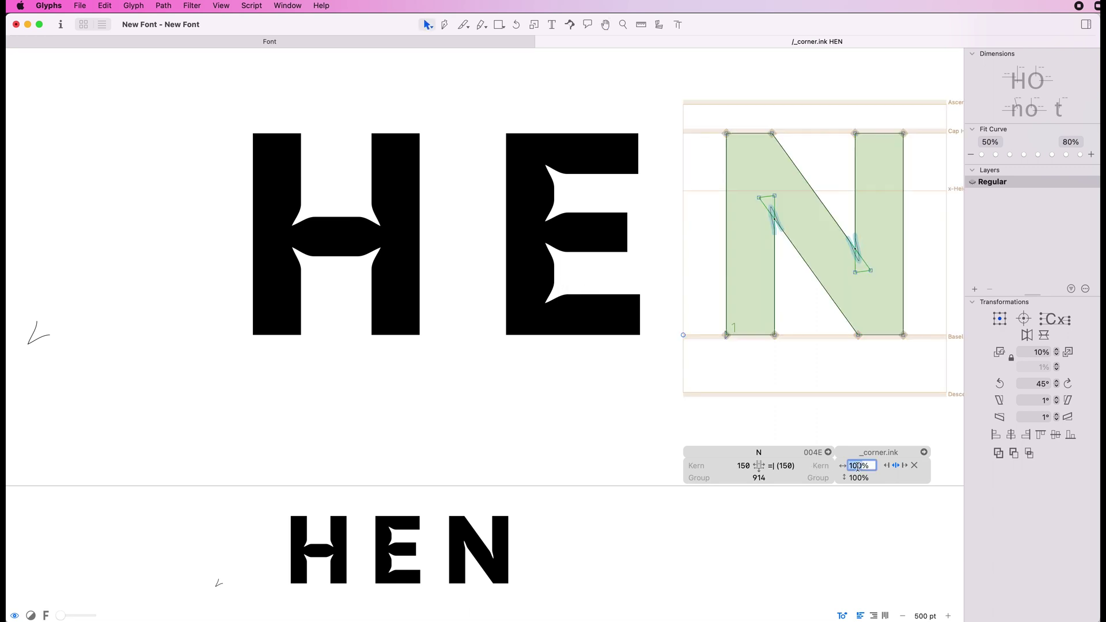
pyautogui.write('15%')
pyautogui.press('Return')
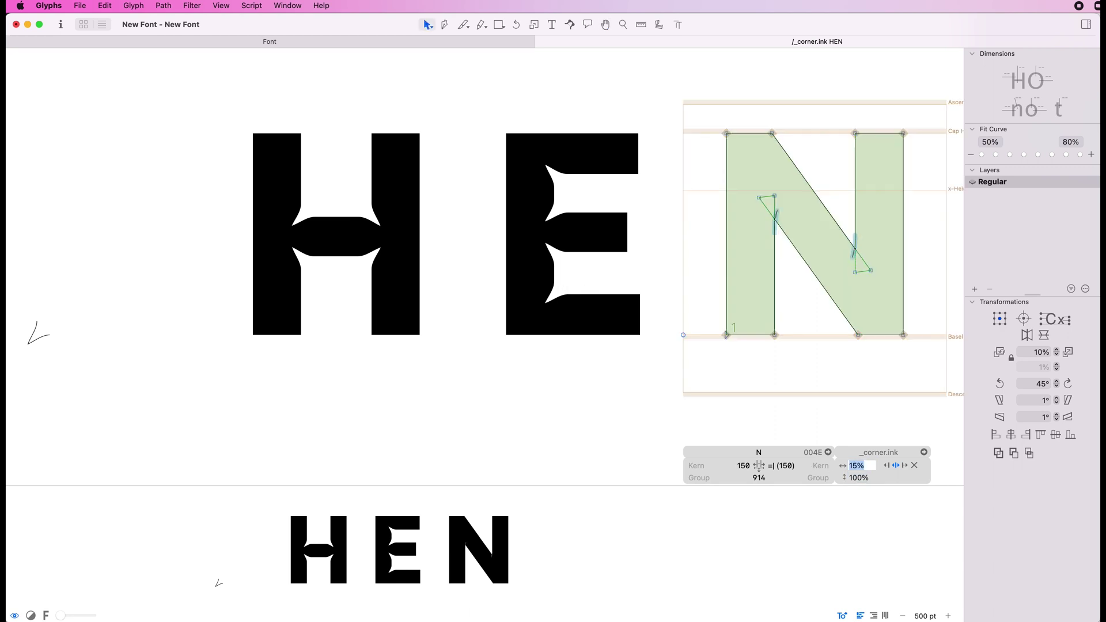
pyautogui.press('BackSpace')
pyautogui.press('Tab')
pyautogui.write('150')
pyautogui.press('Return')
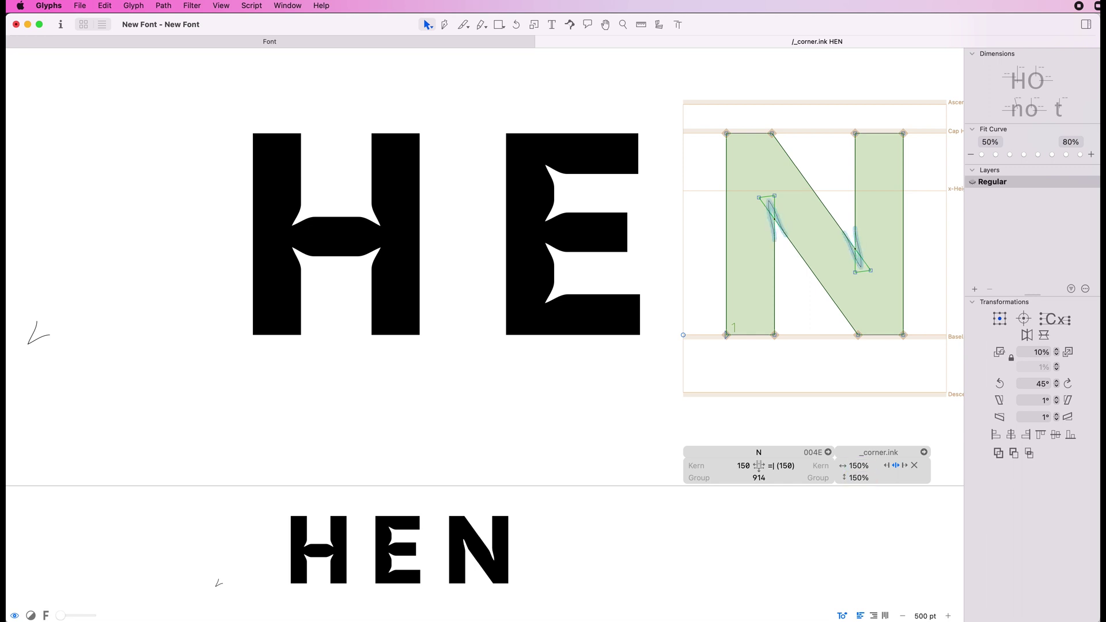
pyautogui.press('space')
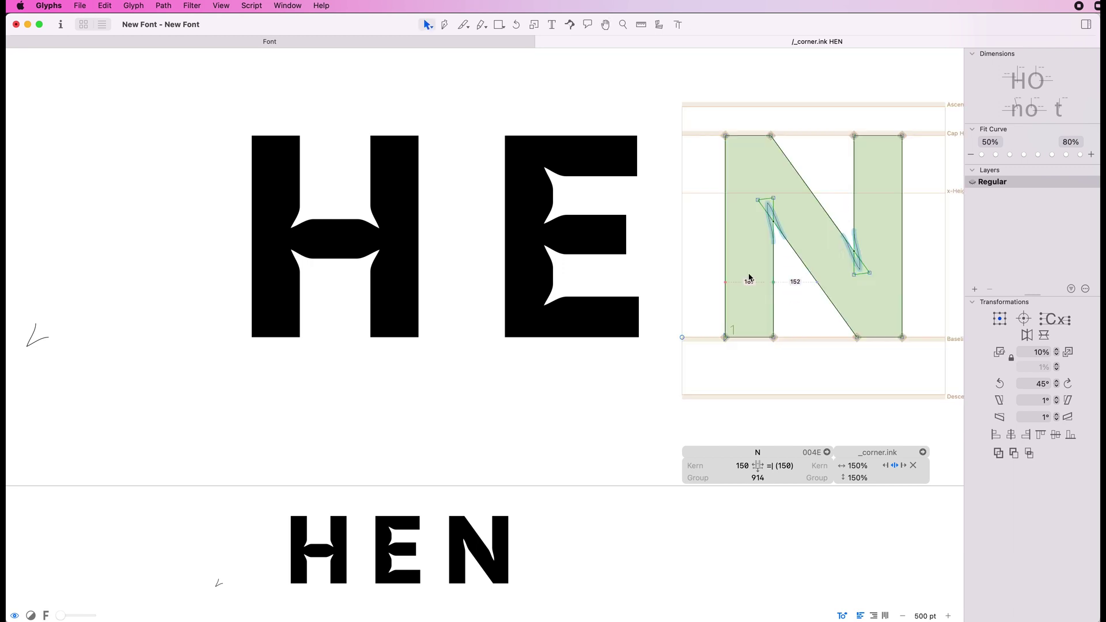
pyautogui.press('v')
pyautogui.press('space')
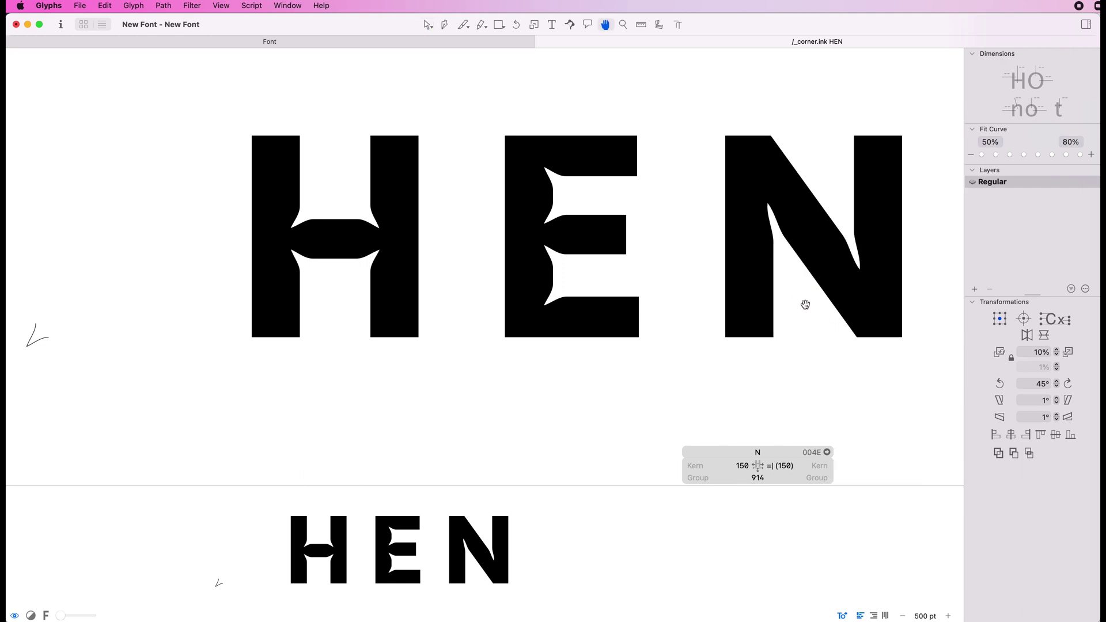
# Add _corner.ink to the H's outer top and baseline corners
pyautogui.press('super+minus')
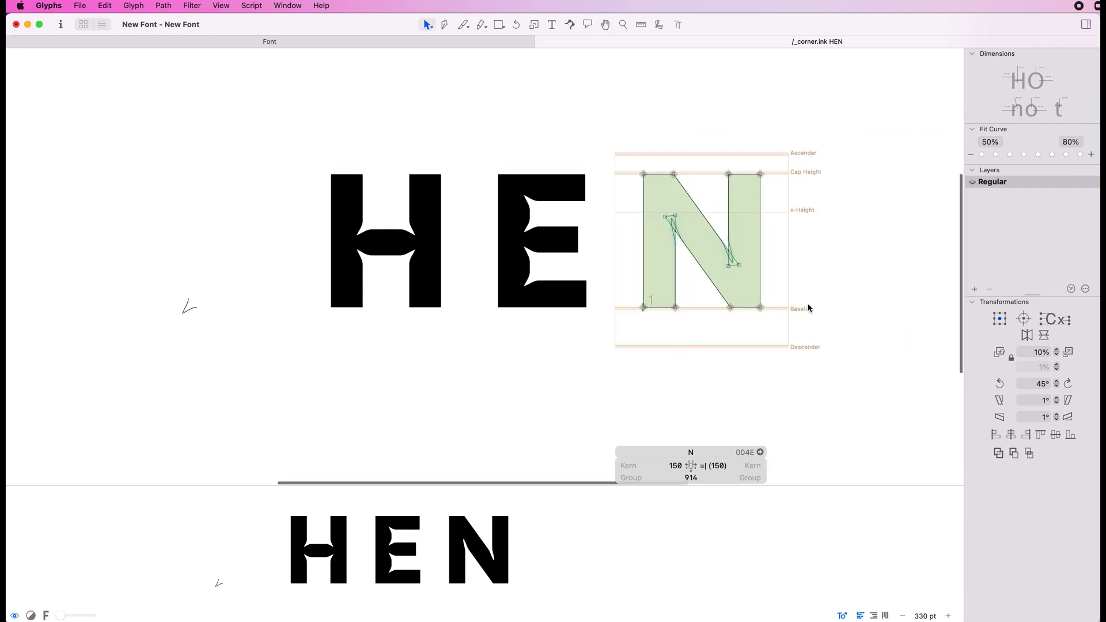
pyautogui.doubleClick(459, 233)
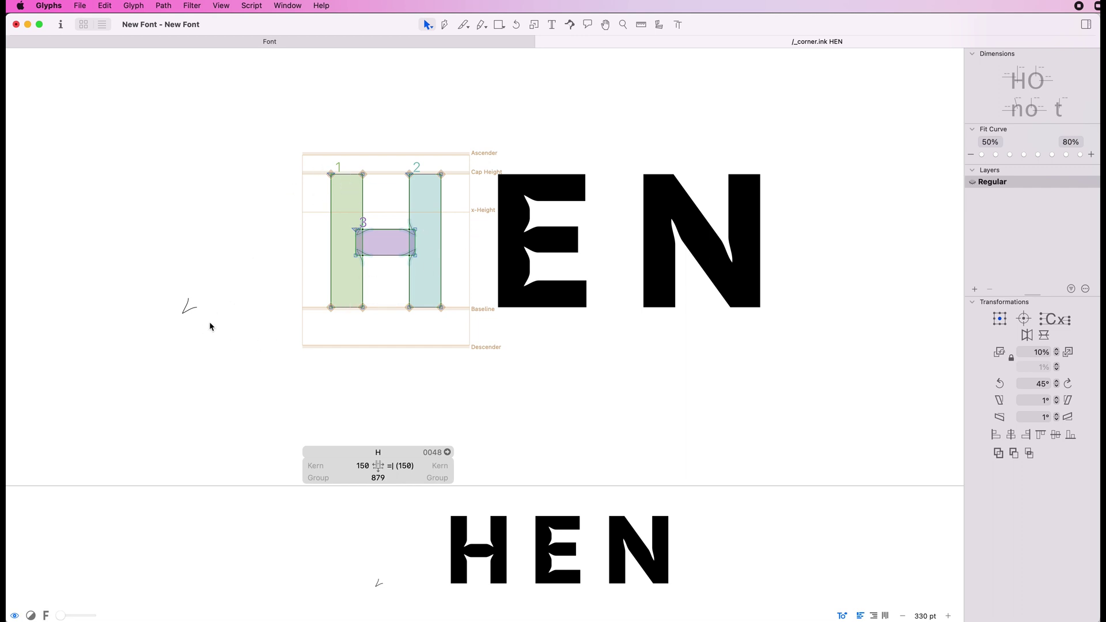
pyautogui.moveTo(316, 161); pyautogui.dragTo(461, 193)
pyautogui.moveTo(446, 344); pyautogui.dragTo(324, 306)
pyautogui.rightClick(364, 310)
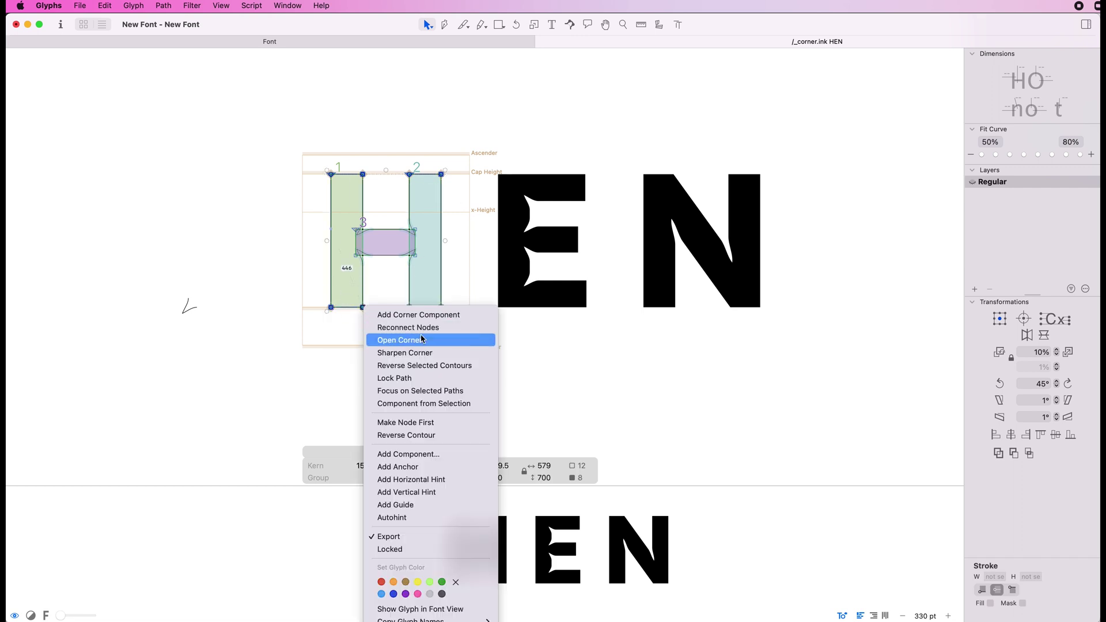
pyautogui.click(414, 314)
pyautogui.doubleClick(867, 498)
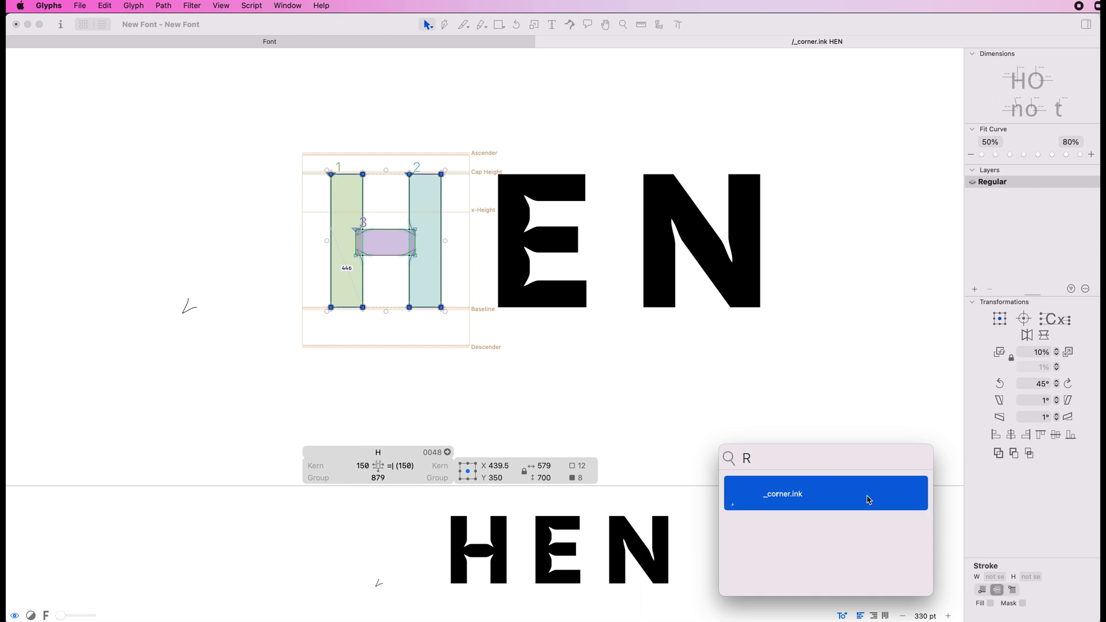
pyautogui.click(413, 333)
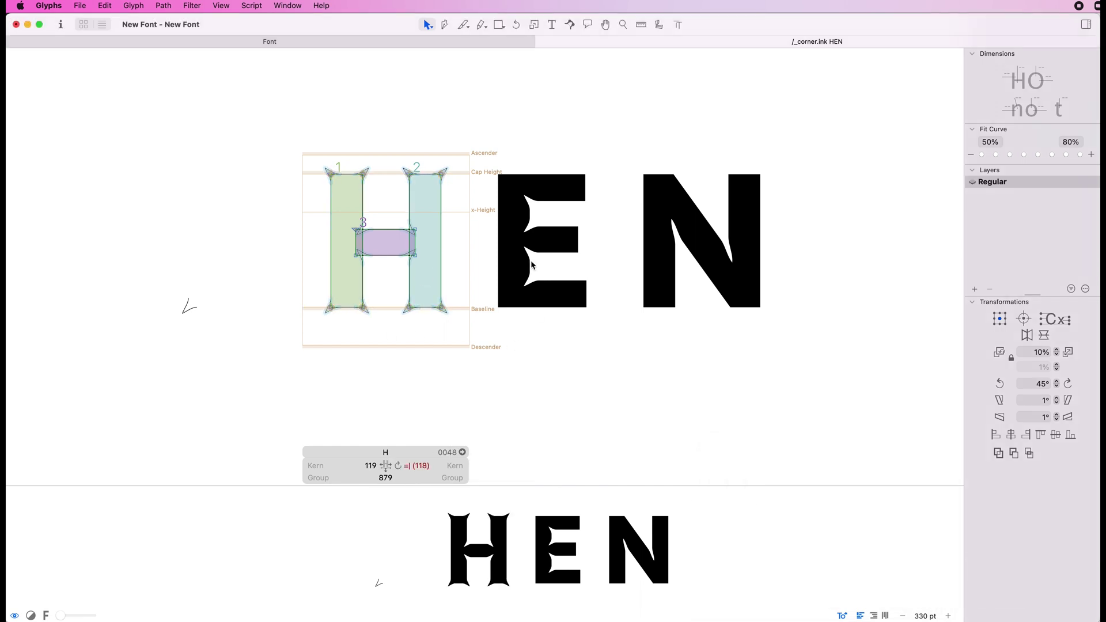
# Add _corner.ink to the E's top and lower outer corners
pyautogui.doubleClick(551, 222)
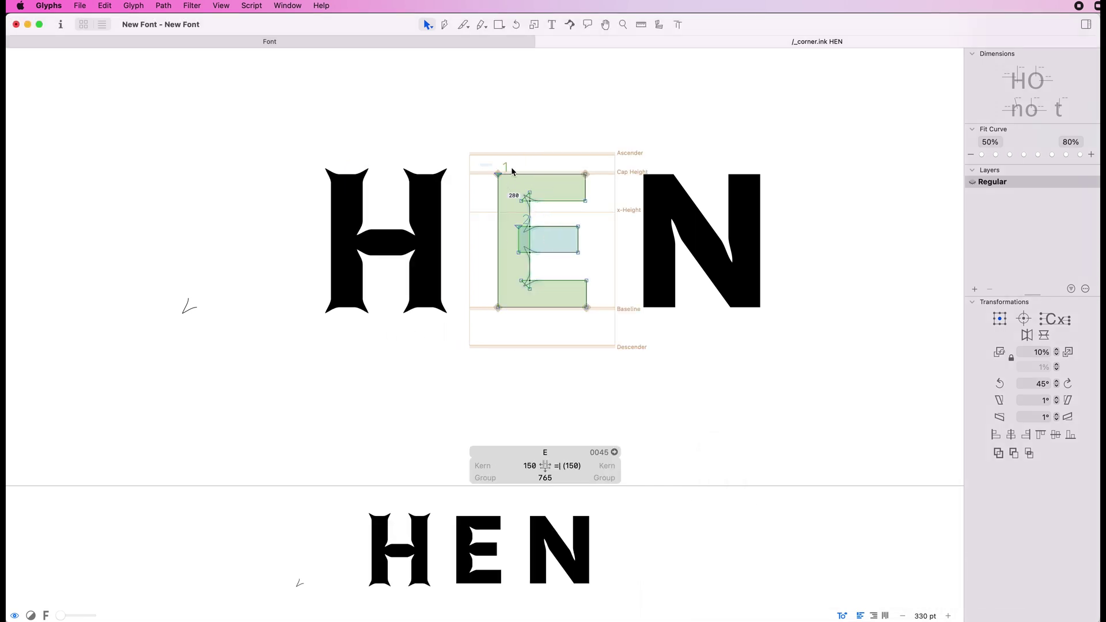
pyautogui.moveTo(479, 165); pyautogui.dragTo(600, 190)
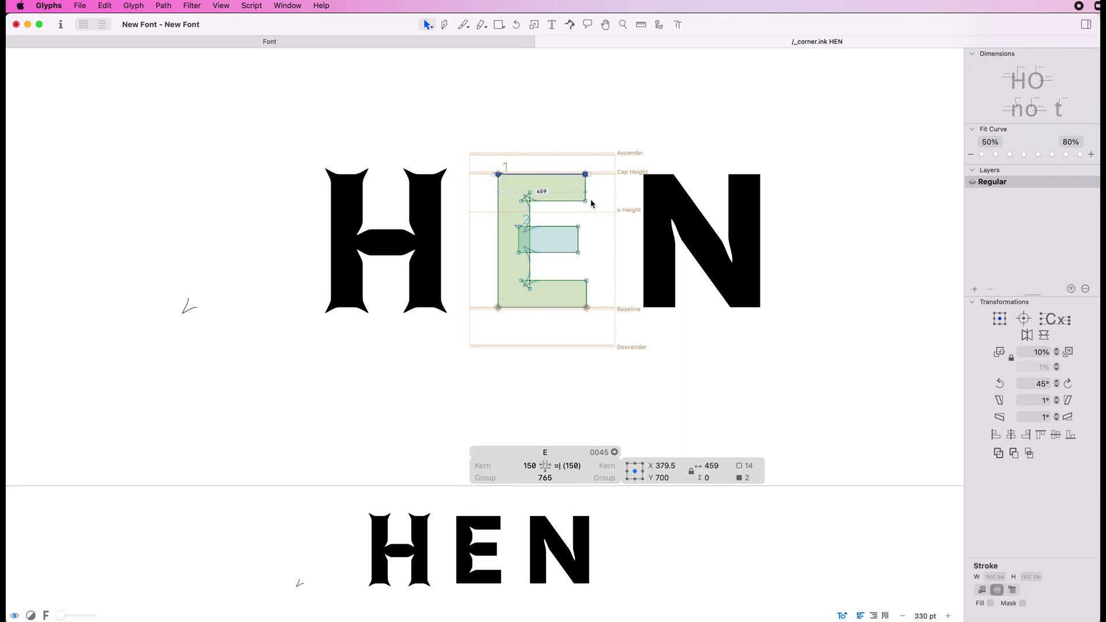
pyautogui.keyDown('shift'); pyautogui.click(498, 307); pyautogui.keyUp('shift')
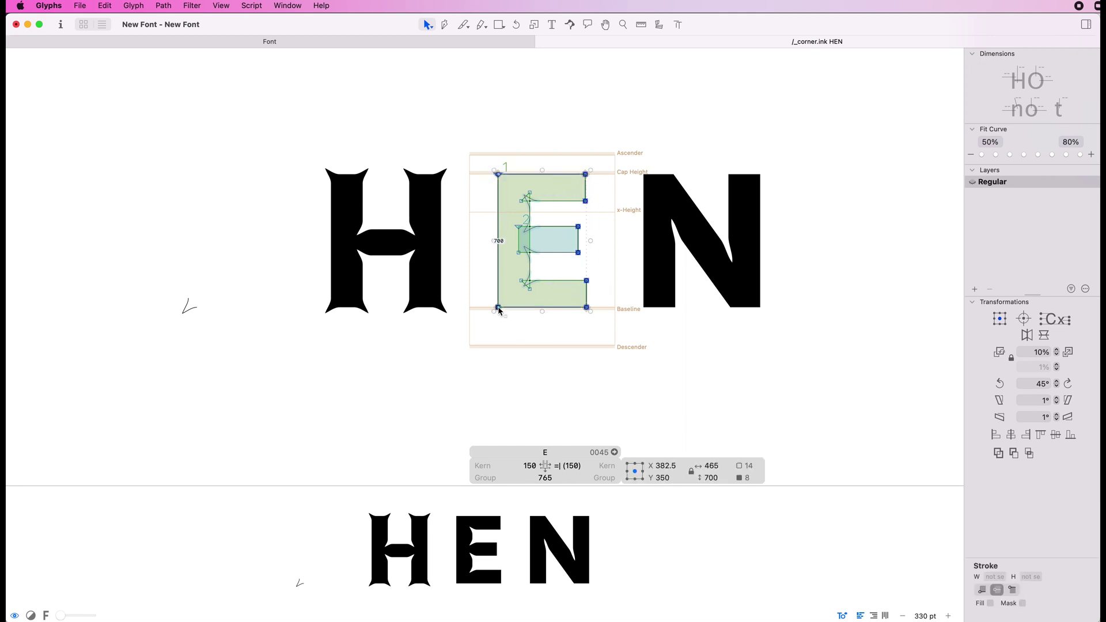
pyautogui.rightClick(500, 309)
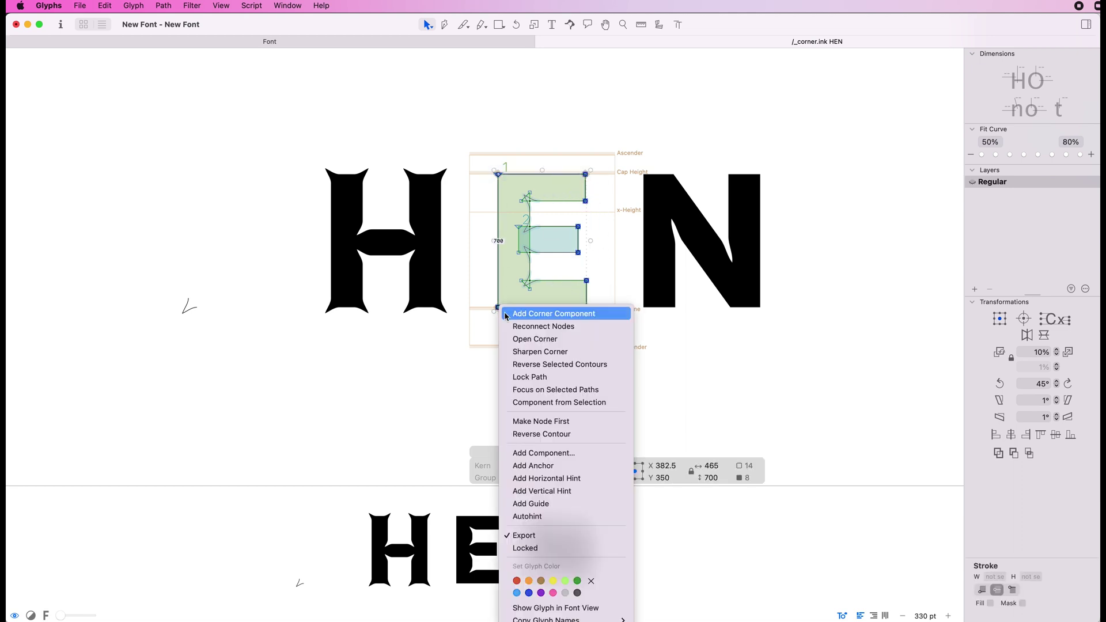
pyautogui.click(534, 319)
pyautogui.doubleClick(798, 494)
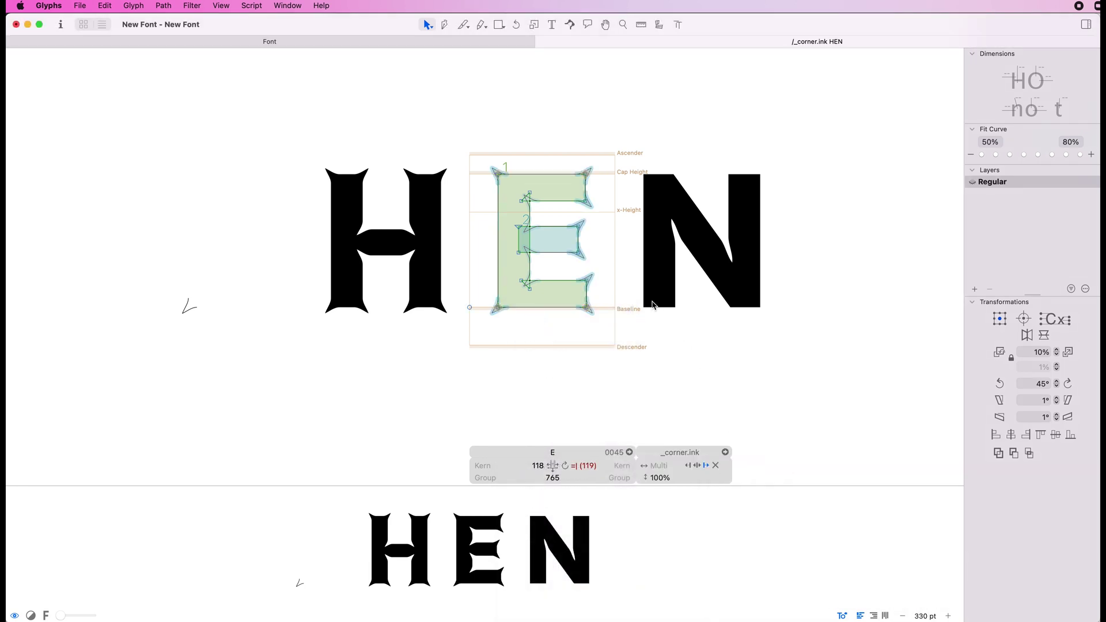
# Add _corner.ink to the N's cap-height and baseline corners
pyautogui.doubleClick(653, 305)
pyautogui.moveTo(634, 297); pyautogui.dragTo(775, 333)
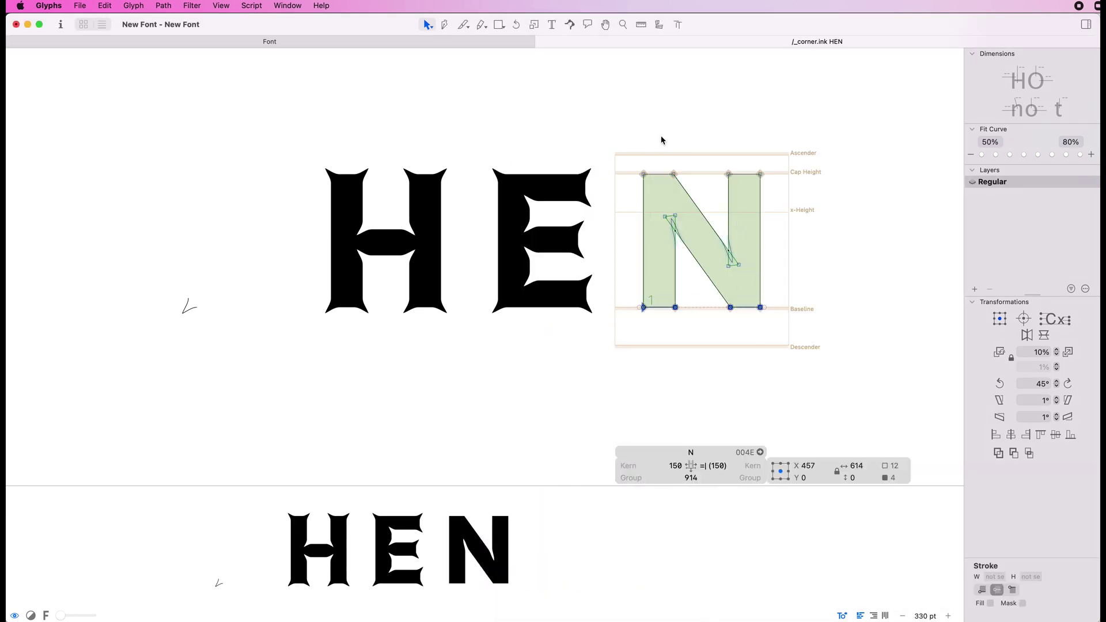
pyautogui.moveTo(621, 147); pyautogui.dragTo(772, 179)
pyautogui.rightClick(764, 173)
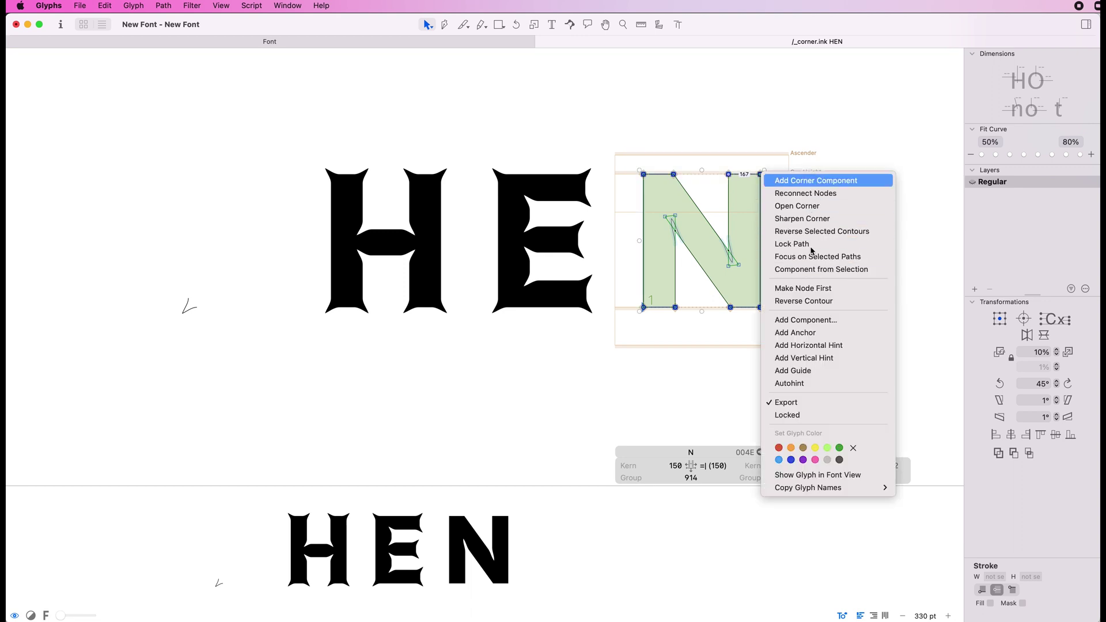
pyautogui.click(799, 494)
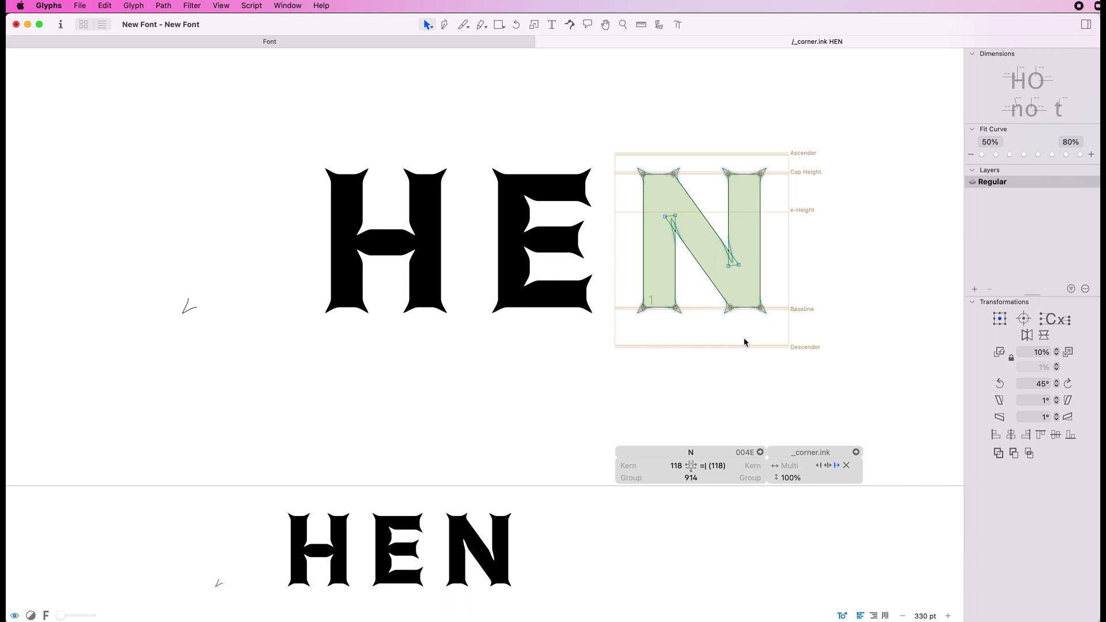
pyautogui.press('space')
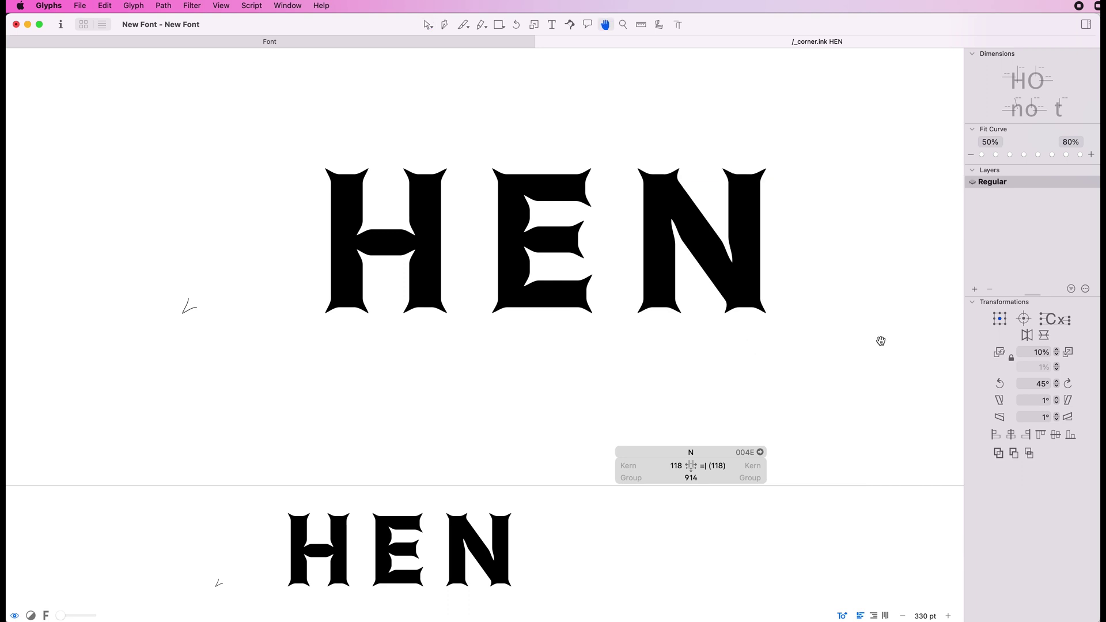
# Toggle an N corner component's alignment and leave it centred
pyautogui.click(680, 173)
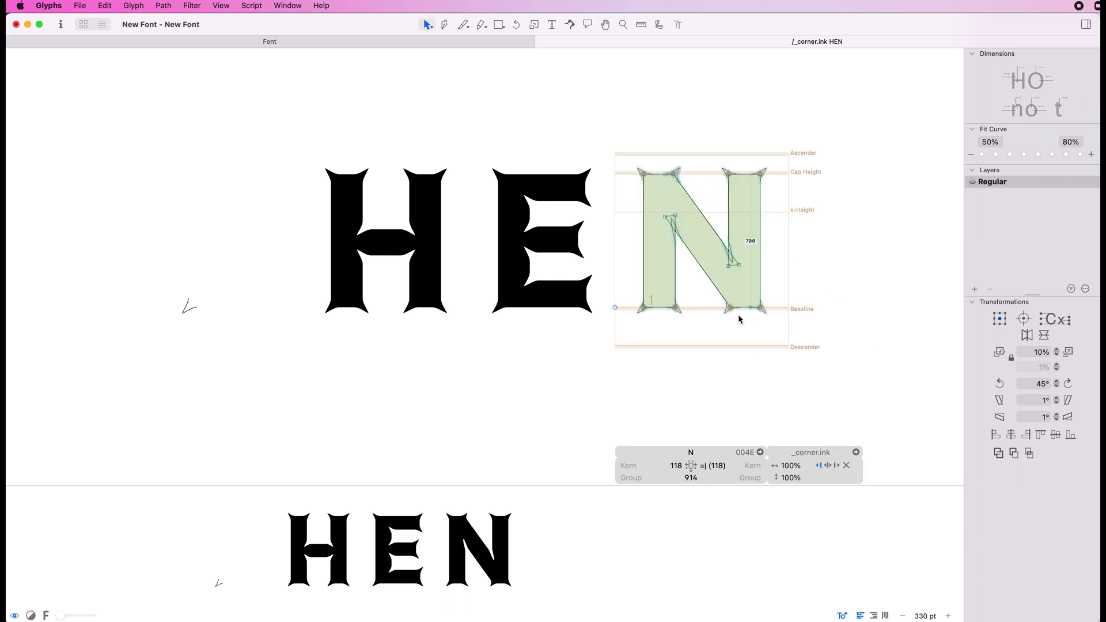
pyautogui.click(829, 466)
pyautogui.click(819, 466)
pyautogui.click(828, 466)
pyautogui.click(708, 345)
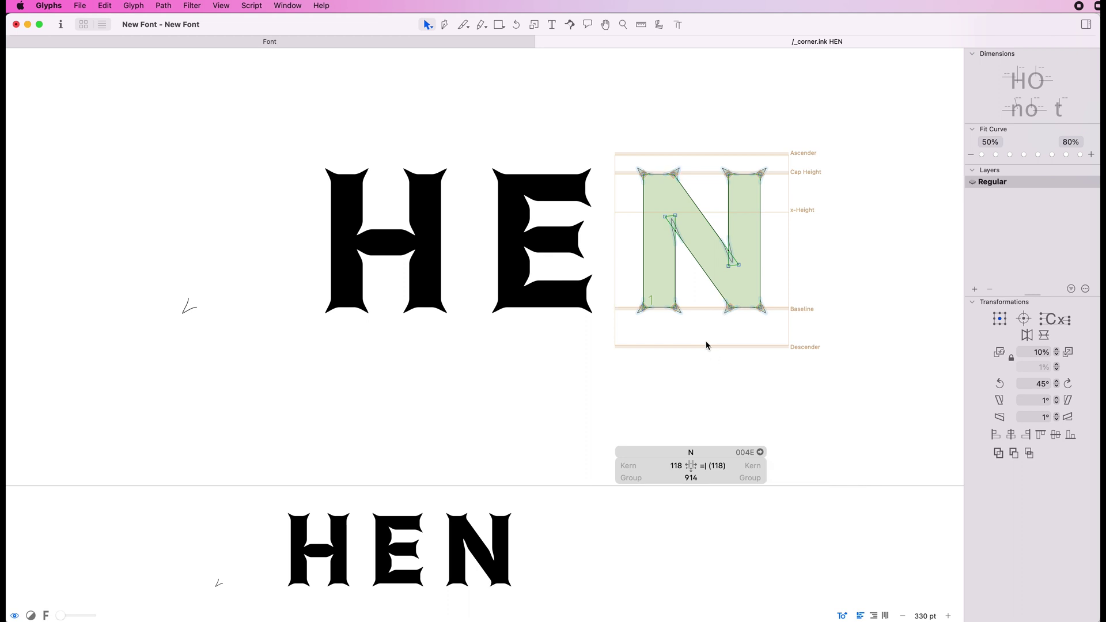
# In _corner.ink, move the end and baseline nodes and make the end node smooth
pyautogui.doubleClick(212, 302)
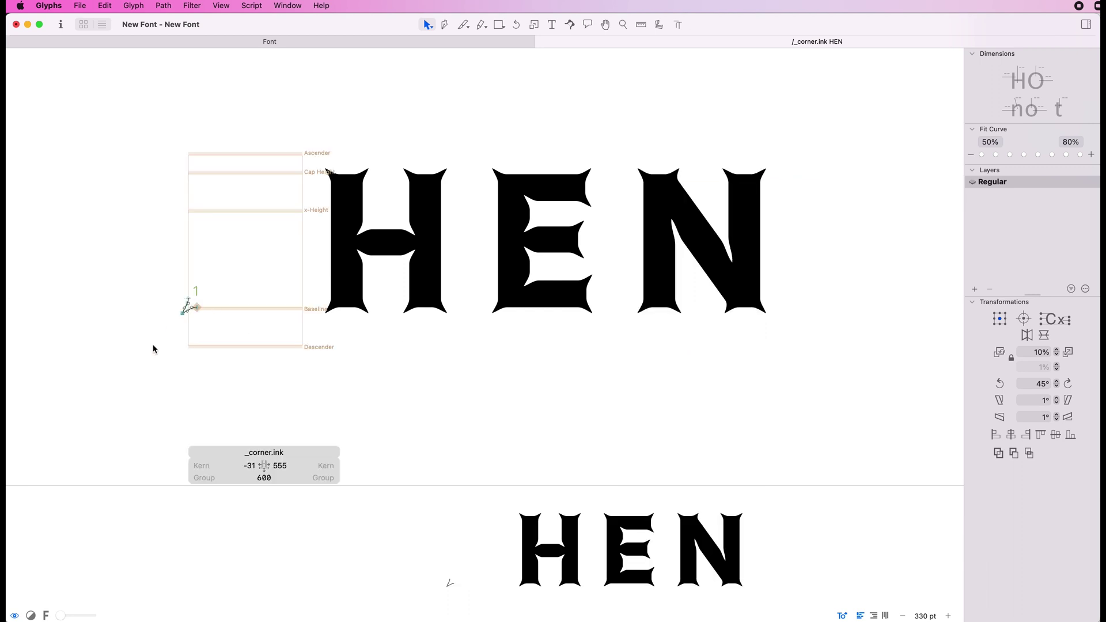
pyautogui.click(182, 314)
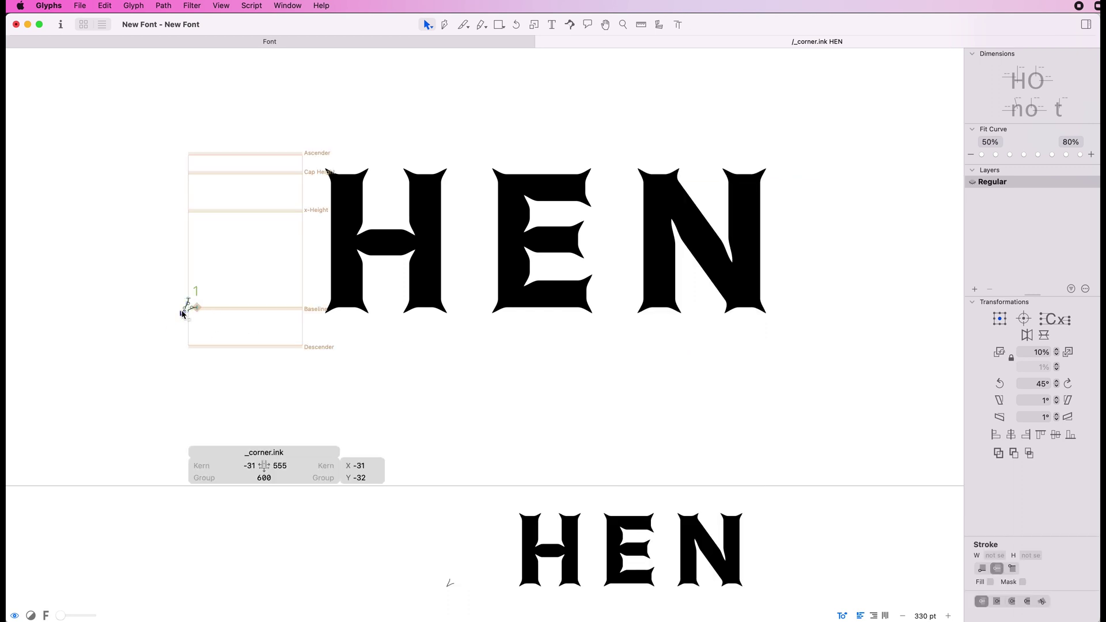
pyautogui.moveTo(182, 314); pyautogui.dragTo(184, 320)
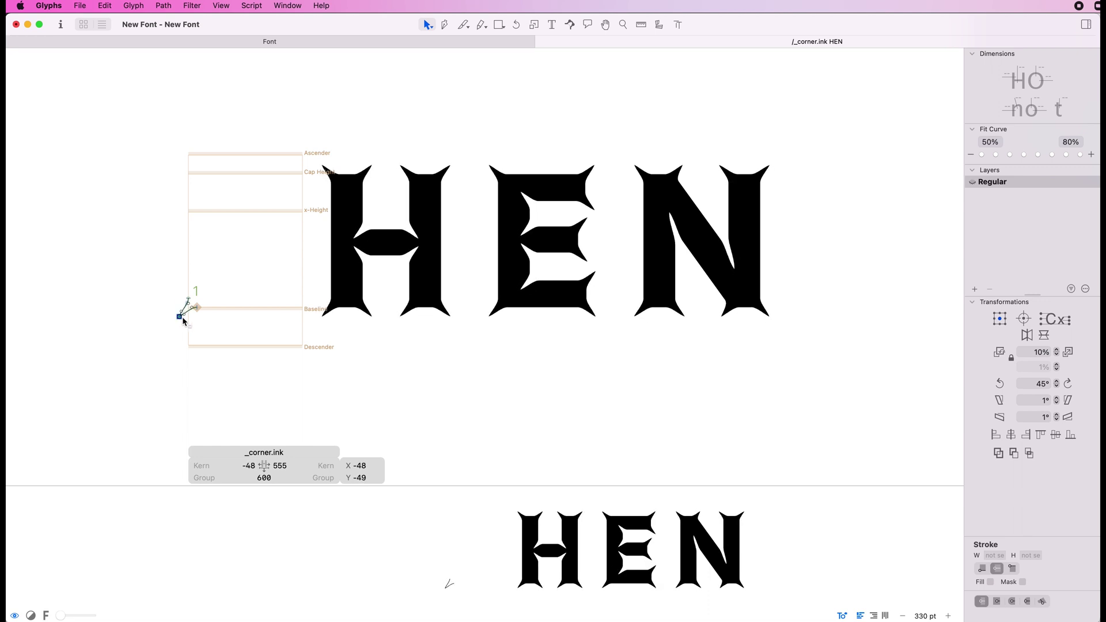
pyautogui.press('Return')
pyautogui.click(195, 345)
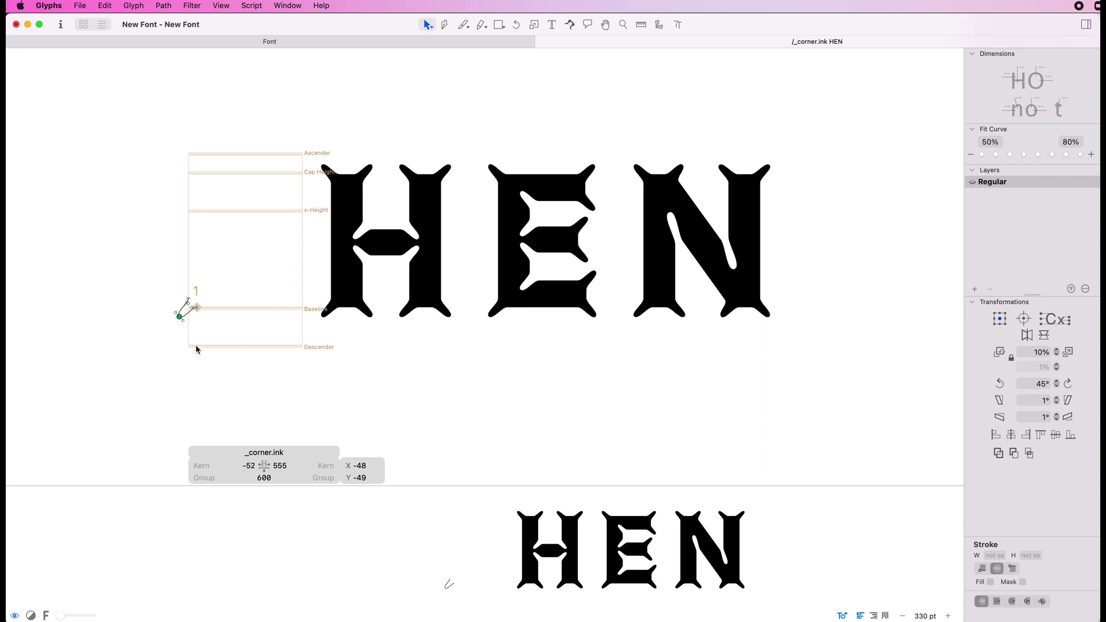
pyautogui.moveTo(197, 307)
pyautogui.mouseDown()
pyautogui.moveTo(189, 289)
pyautogui.moveTo(196, 309)
pyautogui.mouseUp()
# Add a new point to the _corner.ink path and drag nodes to make the spurs pointy
pyautogui.press('p')
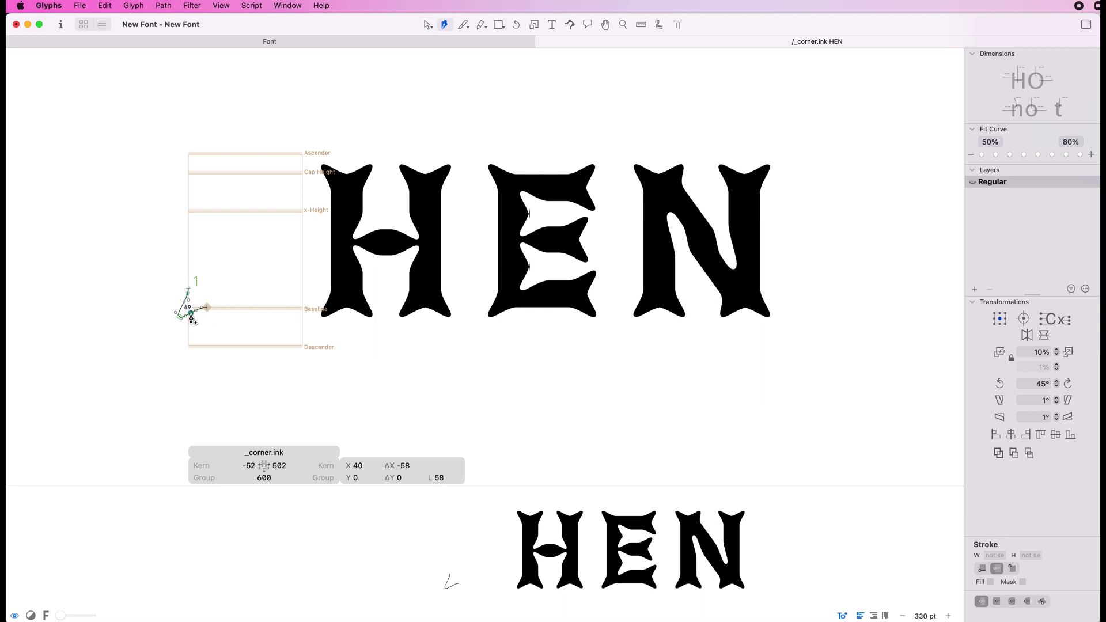
pyautogui.click(183, 309)
pyautogui.press('v')
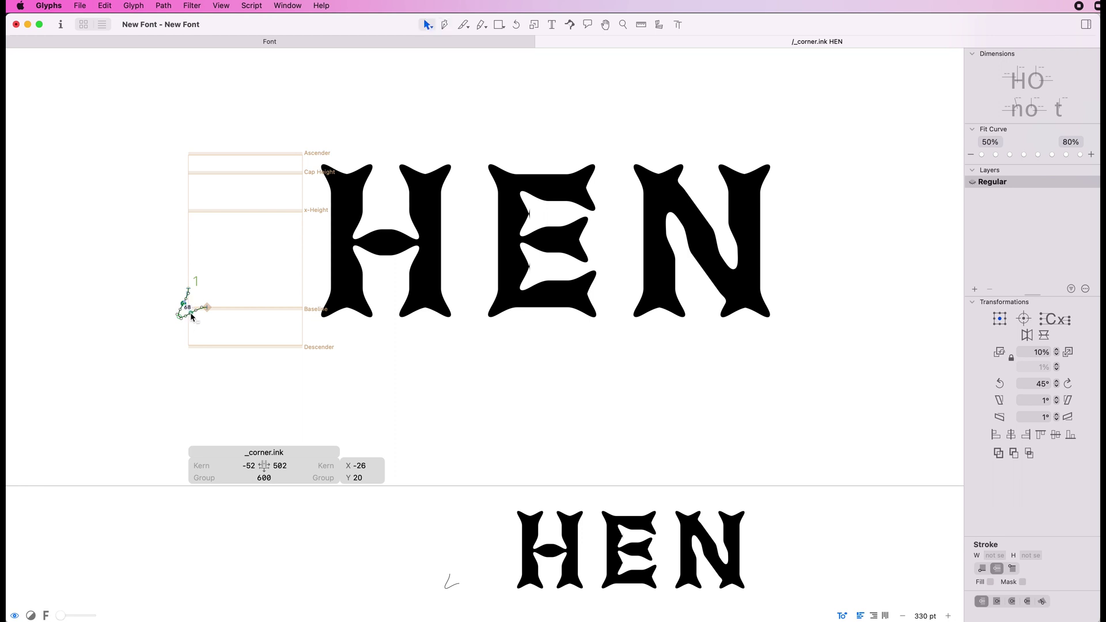
pyautogui.moveTo(183, 304)
pyautogui.mouseDown()
pyautogui.moveTo(195, 319)
pyautogui.moveTo(176, 299)
pyautogui.mouseUp()
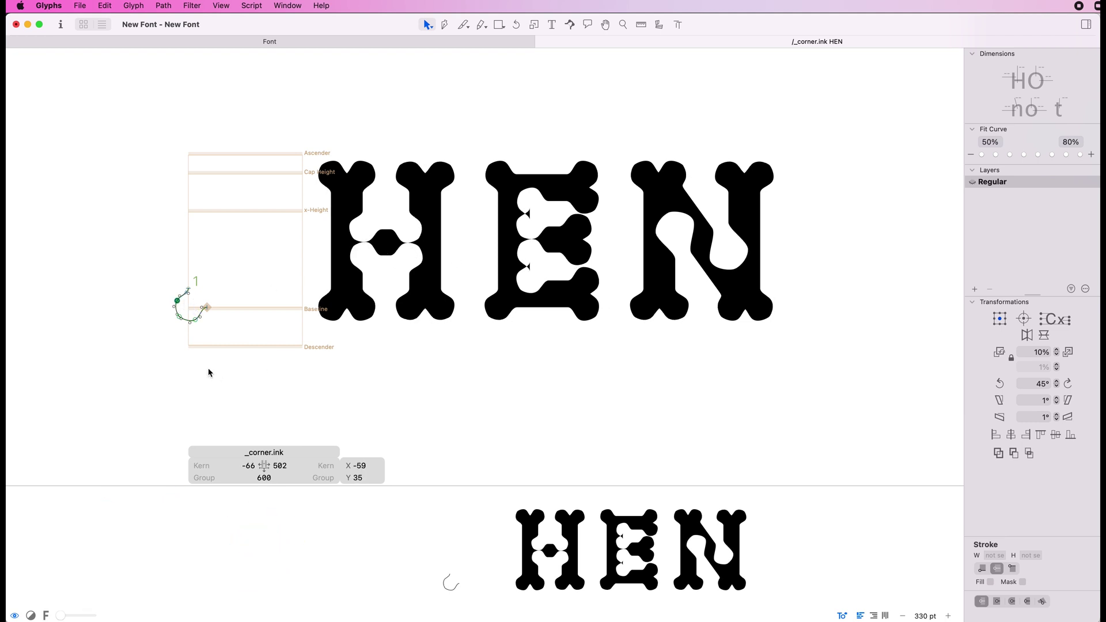
pyautogui.moveTo(179, 319)
pyautogui.mouseDown()
pyautogui.moveTo(175, 309)
pyautogui.moveTo(189, 309)
pyautogui.mouseUp()
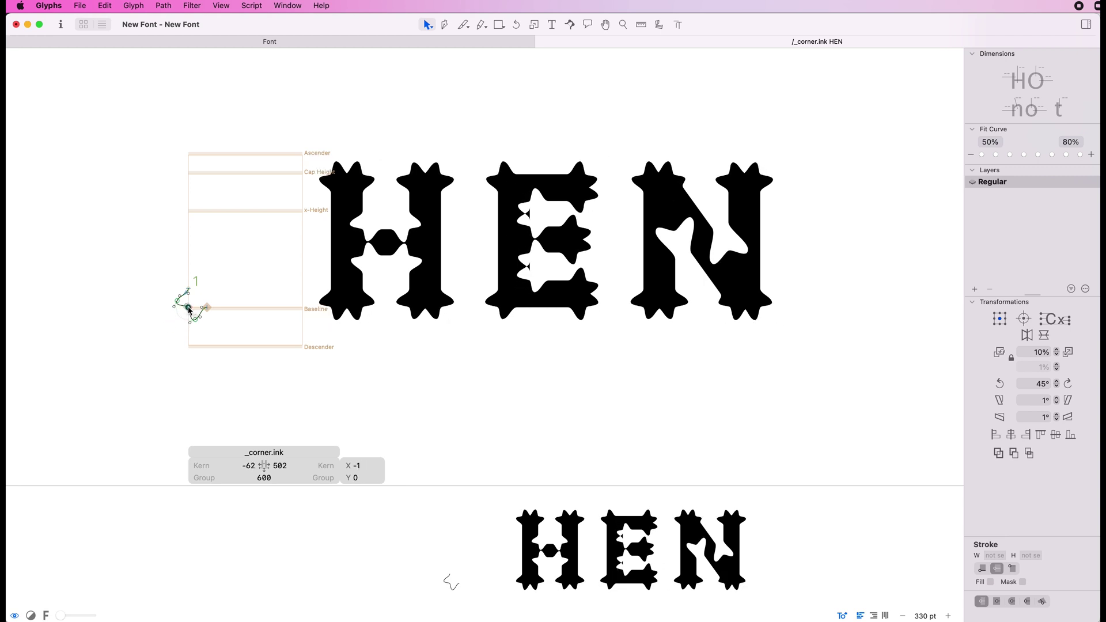
pyautogui.scroll(1, 408, 333)
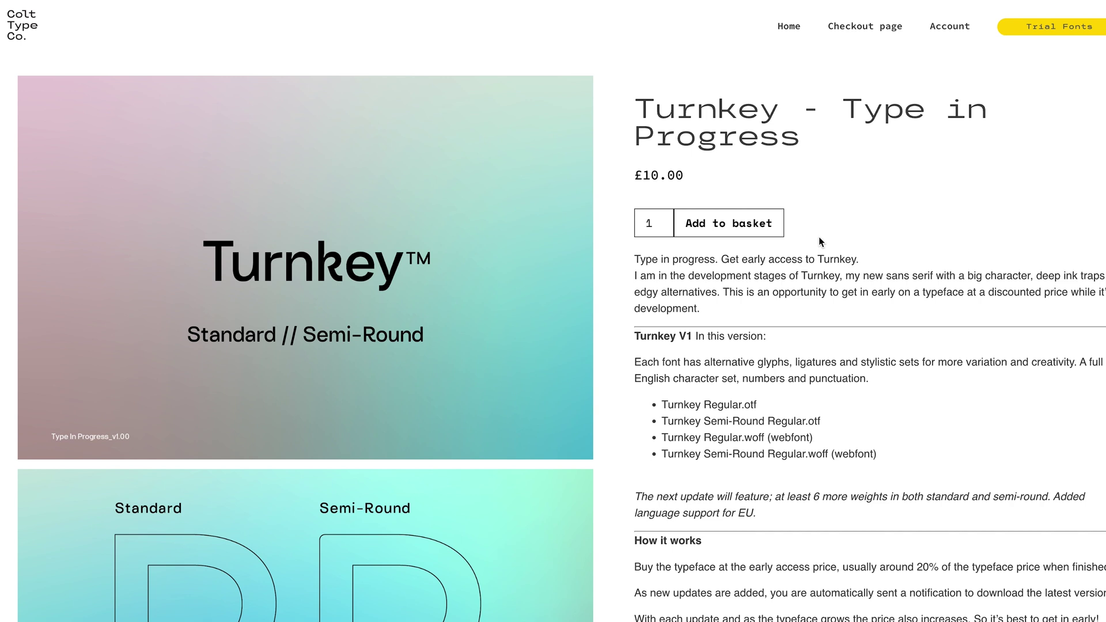
pyautogui.scroll(-10, 821, 242)
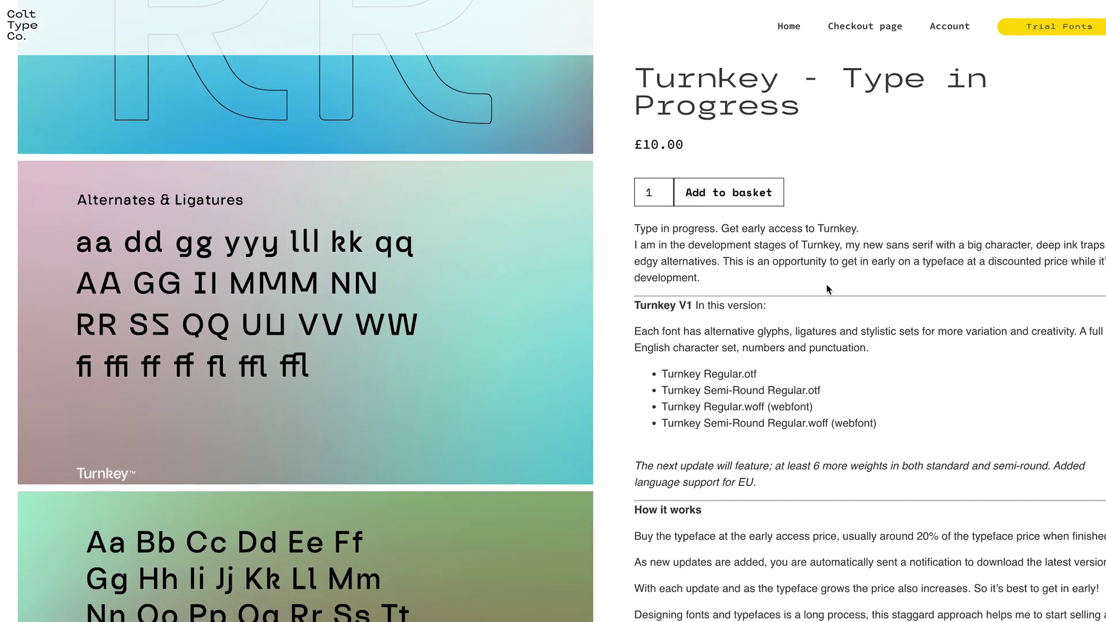
pyautogui.scroll(10, 648, 327)
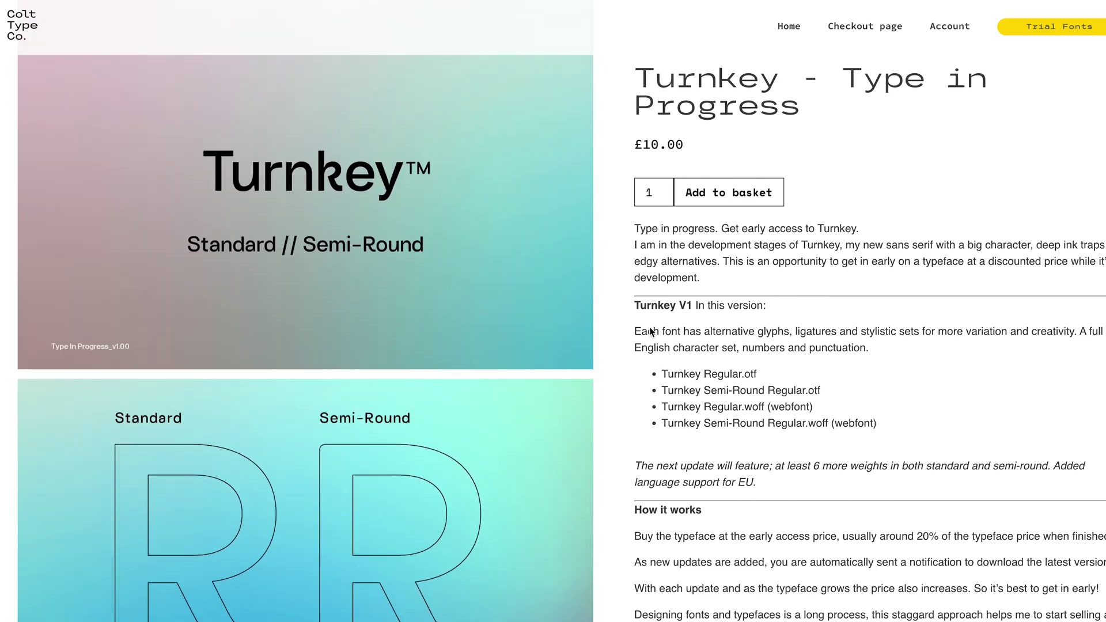
pyautogui.scroll(3, 649, 326)
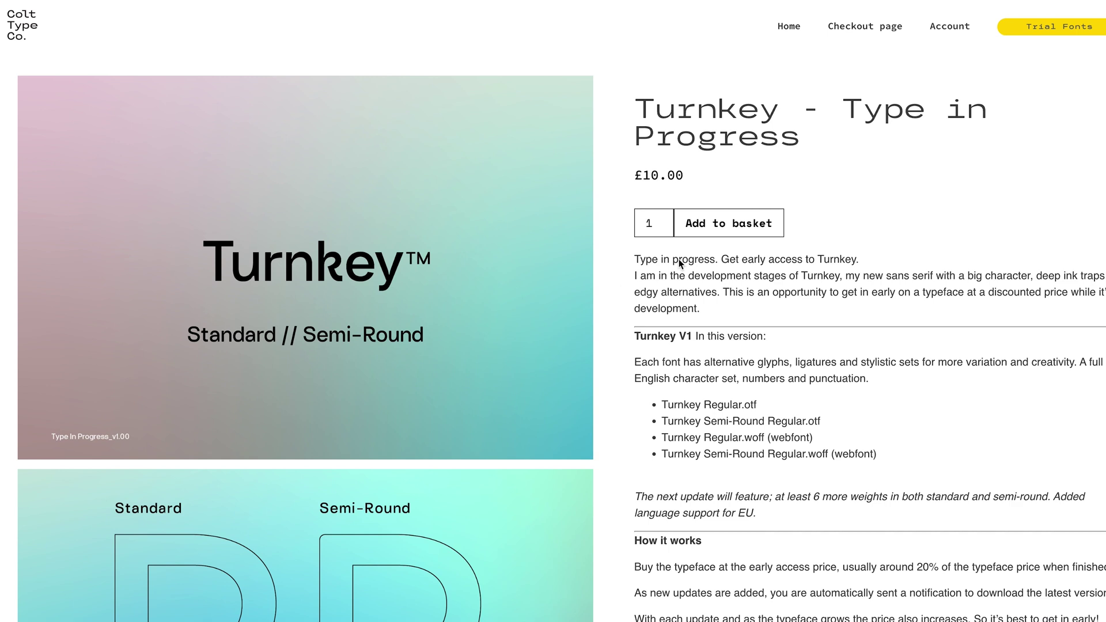
pyautogui.scroll(-10, 680, 263)
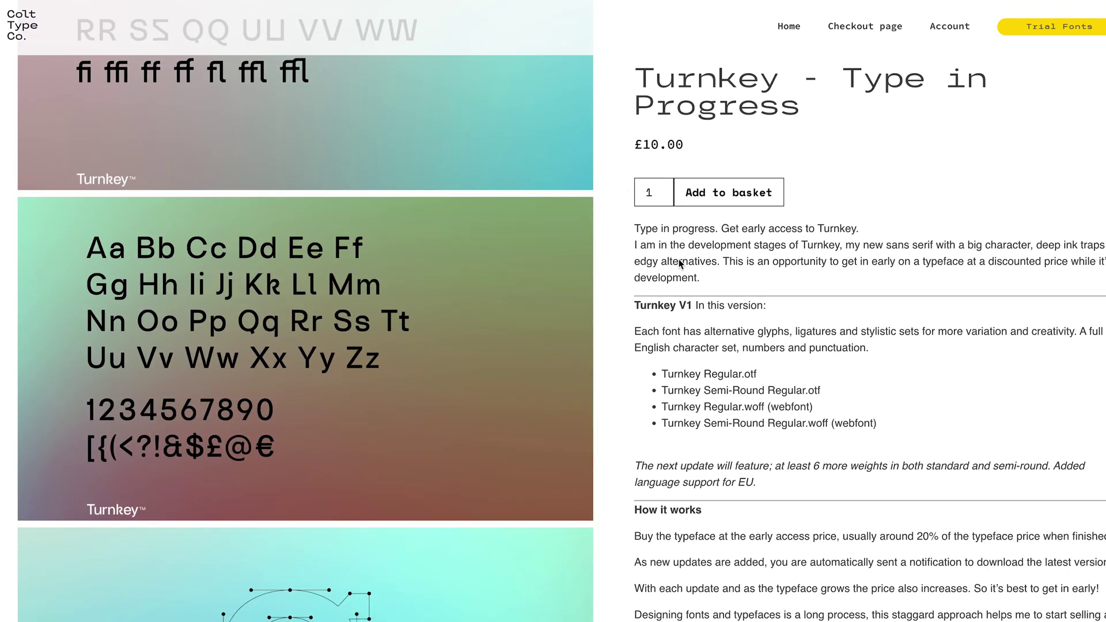
pyautogui.scroll(-10, 407, 290)
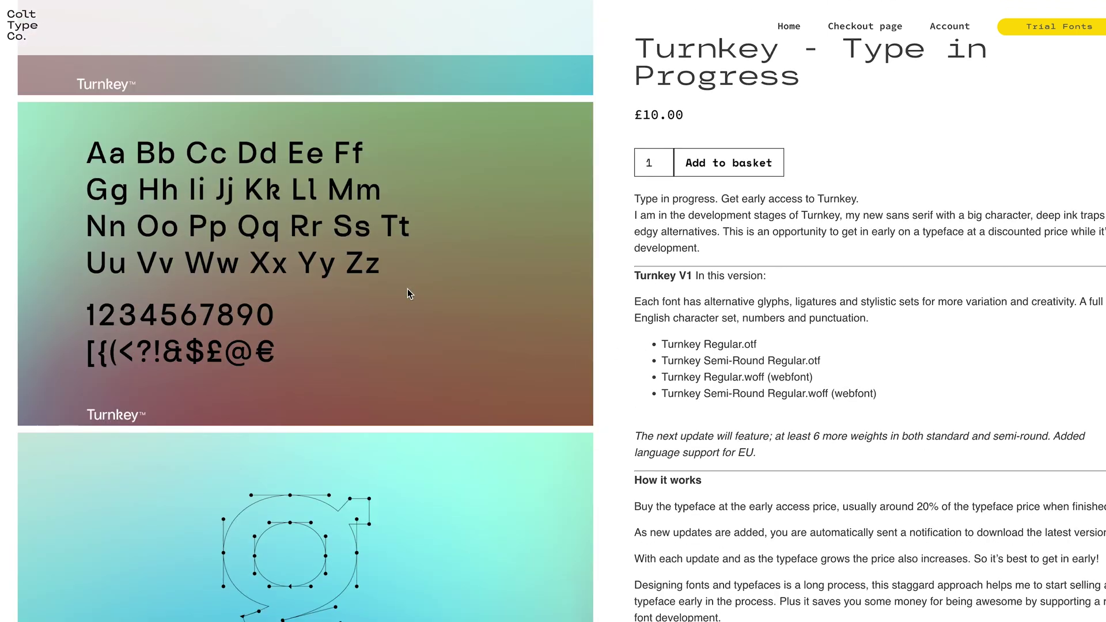
pyautogui.scroll(20, 408, 294)
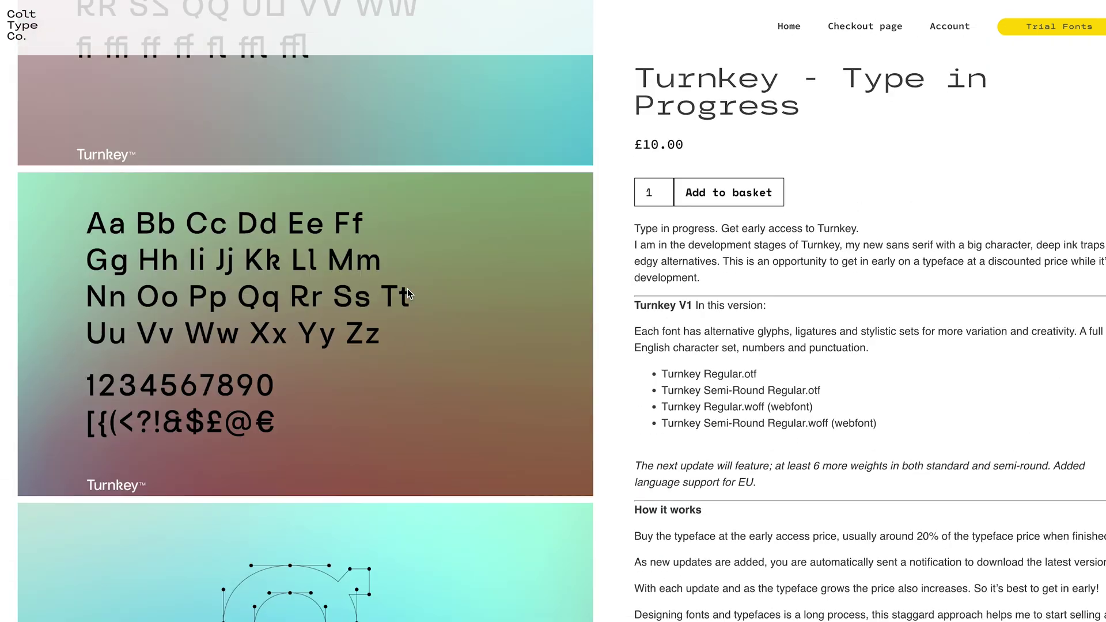